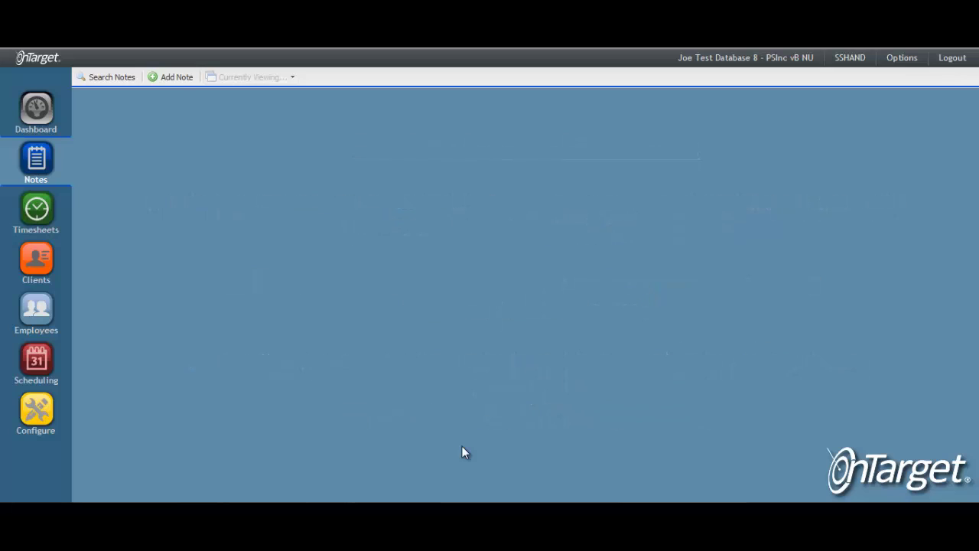
- Start a new note and pick its client from the Client dropdown
{"action": "left_click", "coordinate": [180, 82]}
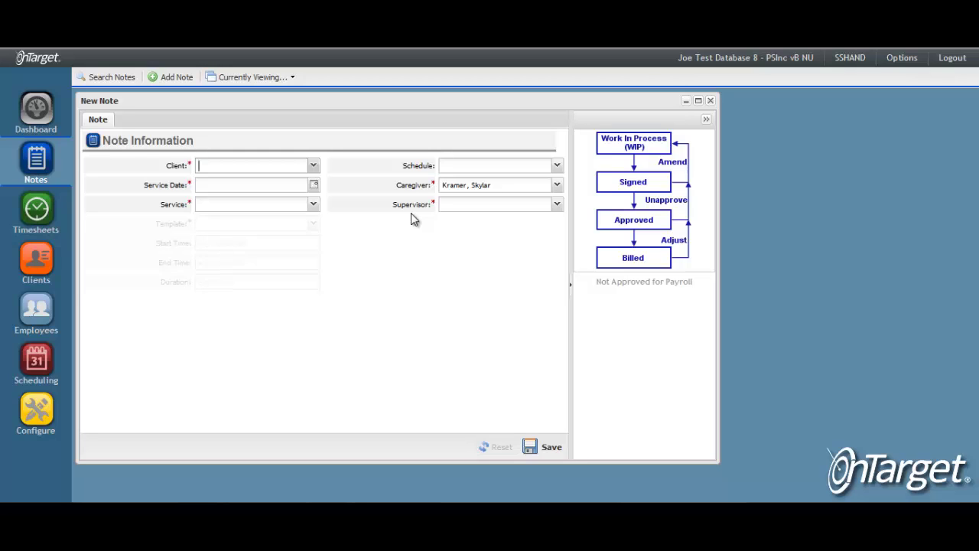
{"action": "left_click", "coordinate": [296, 177]}
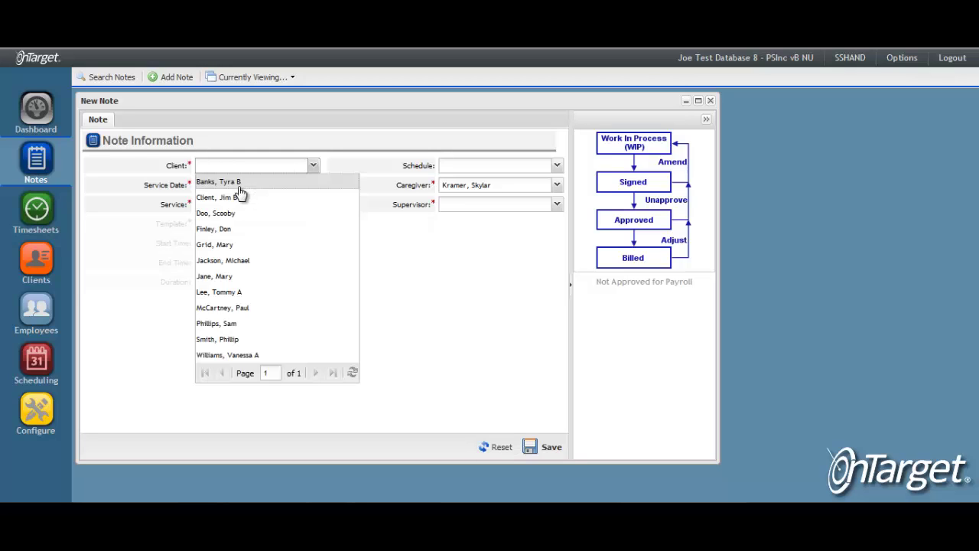
{"action": "left_click", "coordinate": [239, 184]}
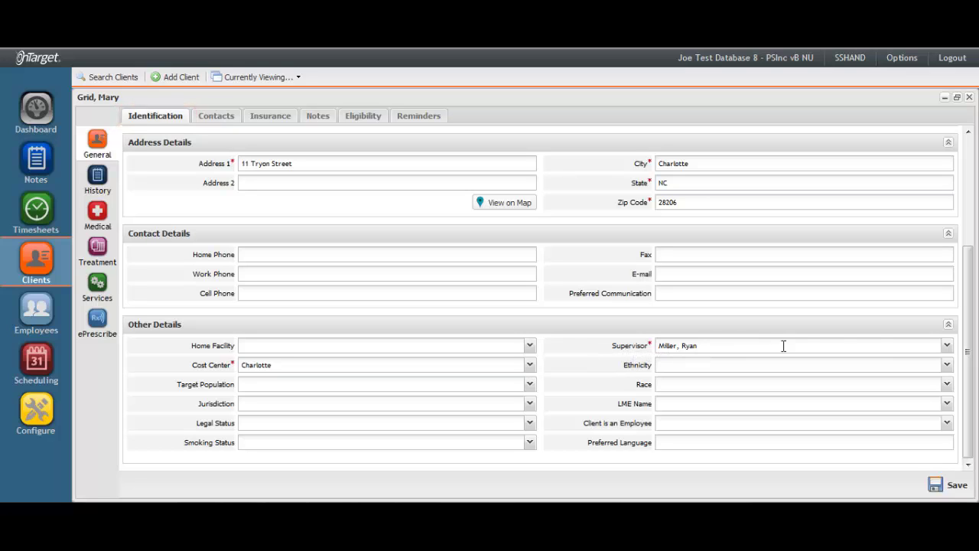
- Review the Supervisor dropdown's names and close it, leaving the assigned supervisor unchanged
{"action": "left_click", "coordinate": [947, 345]}
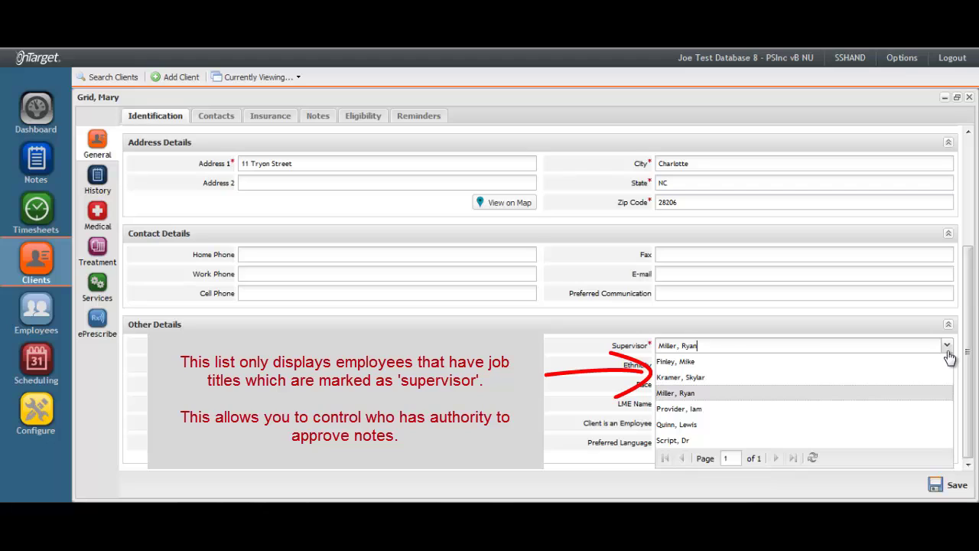
{"action": "left_click", "coordinate": [947, 348]}
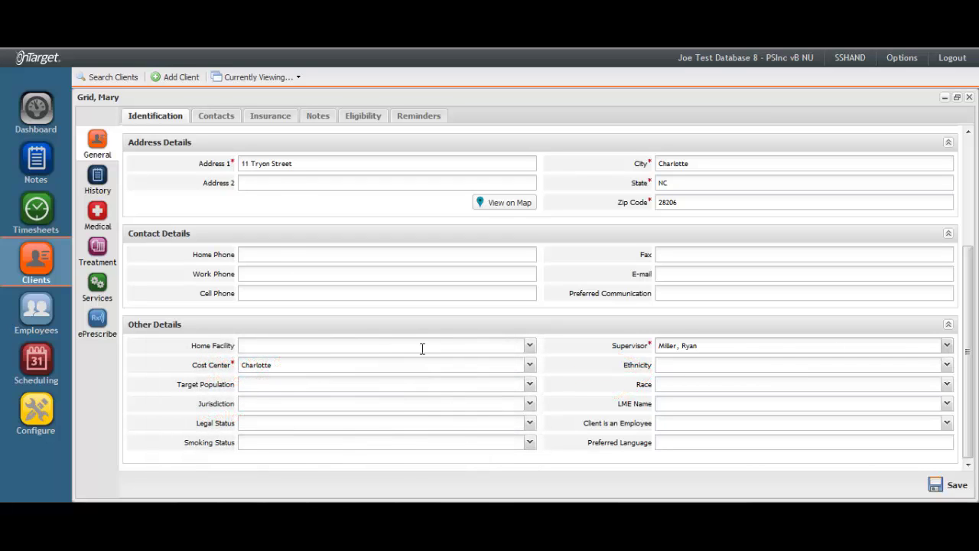
- Open the Job Titles list under Configure > List Configuration > Employees
{"action": "left_click", "coordinate": [38, 413]}
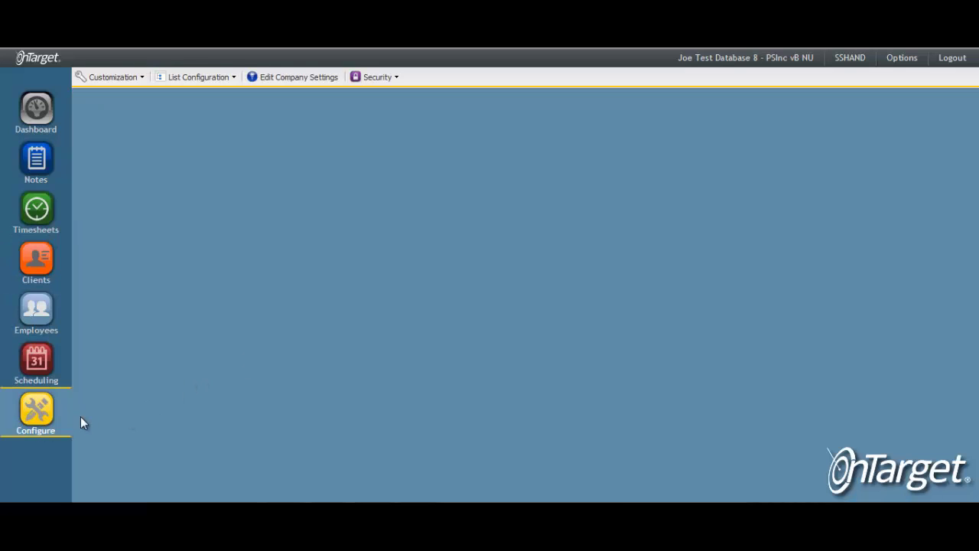
{"action": "left_click", "coordinate": [201, 76]}
{"action": "mouse_move", "coordinate": [203, 120]}
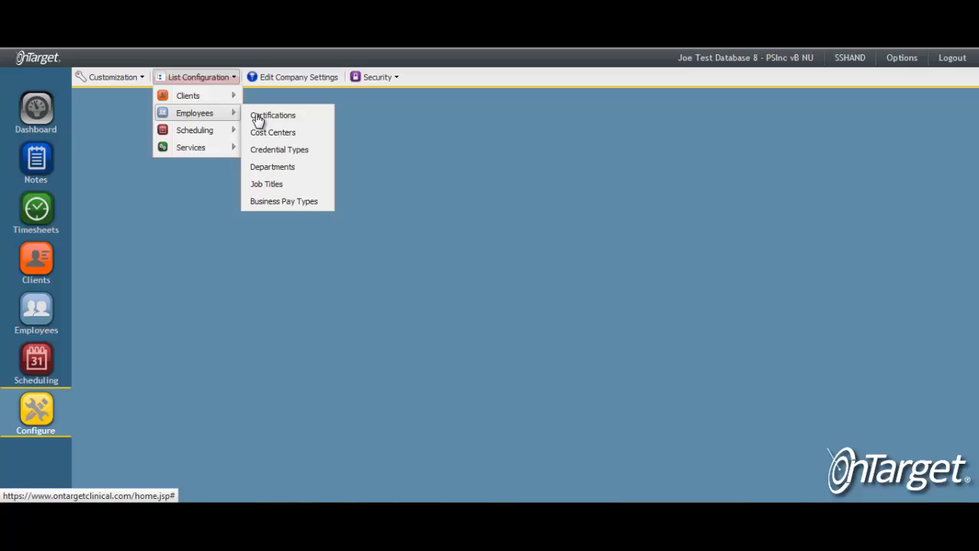
{"action": "left_click", "coordinate": [282, 191]}
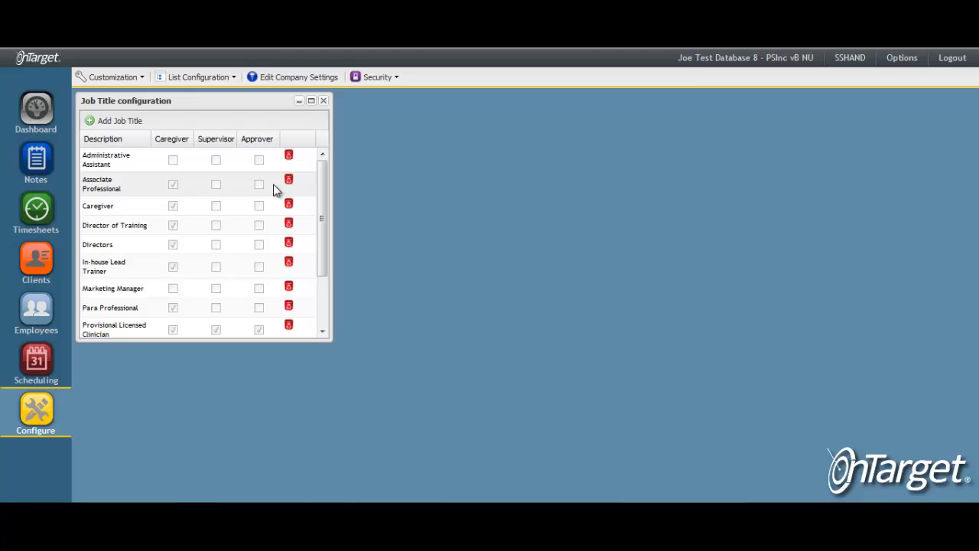
{"action": "scroll", "coordinate": [145, 291], "scroll_direction": "down", "scroll_amount": 1}
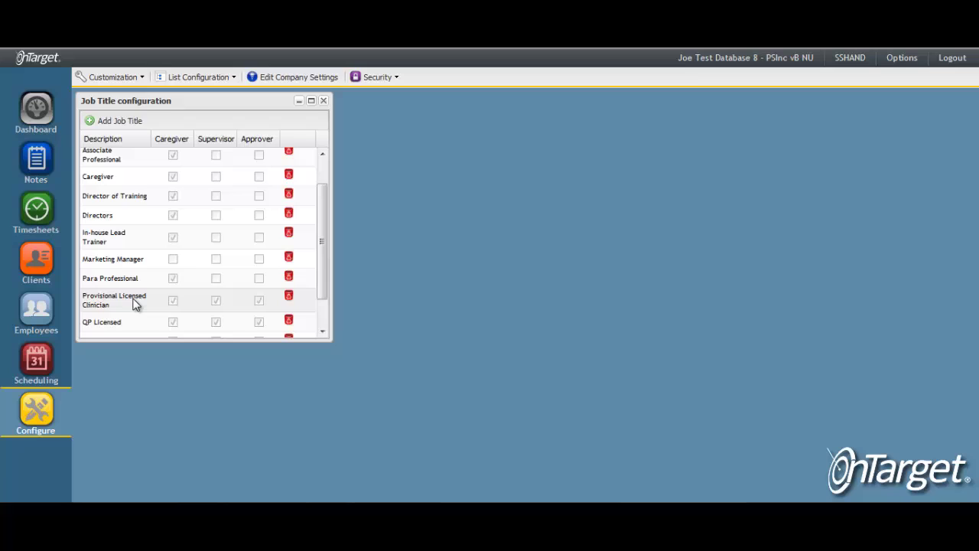
- Make Provisional Licensed Clinician a Supervisor and Approver title, then open an employee record
{"action": "double_click", "coordinate": [133, 304]}
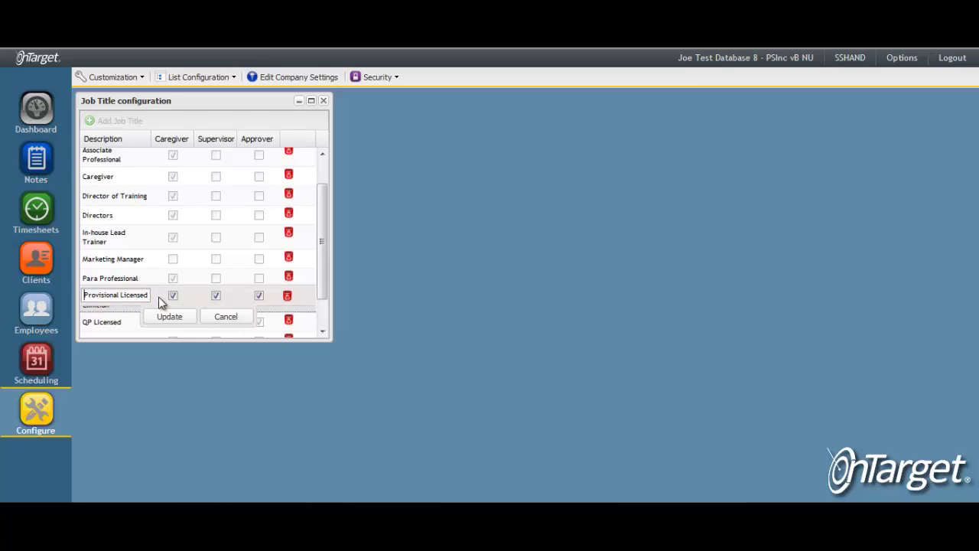
{"action": "left_click", "coordinate": [217, 296]}
{"action": "left_click", "coordinate": [258, 296]}
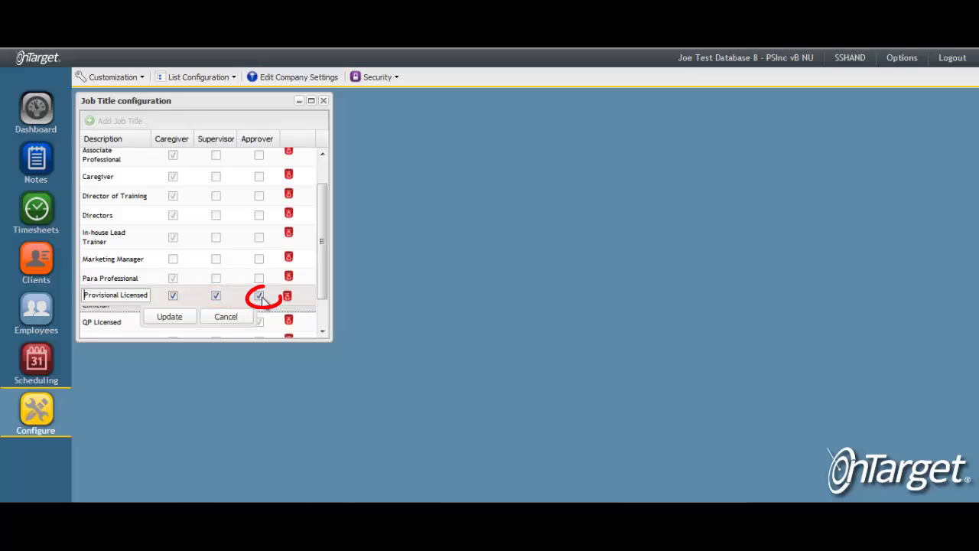
{"action": "left_click", "coordinate": [171, 317]}
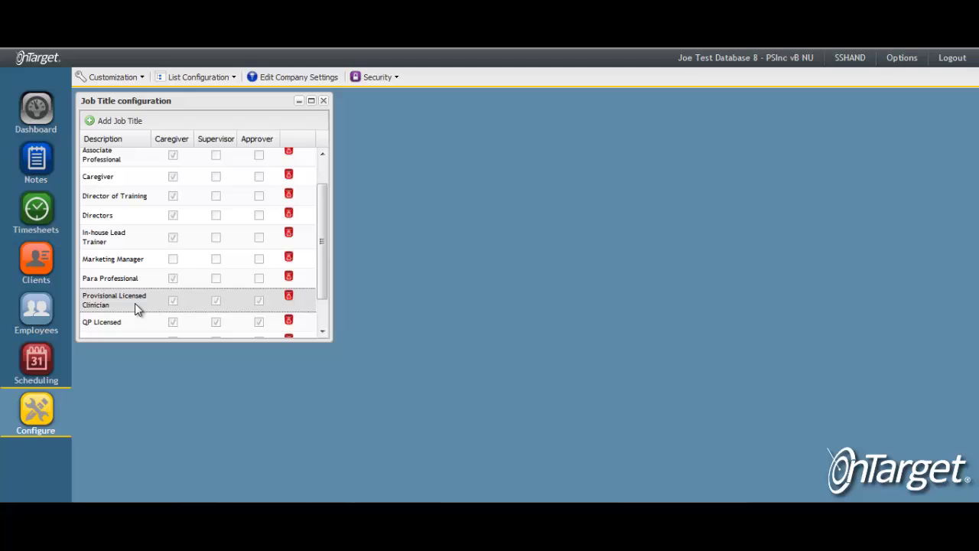
{"action": "left_click", "coordinate": [51, 323]}
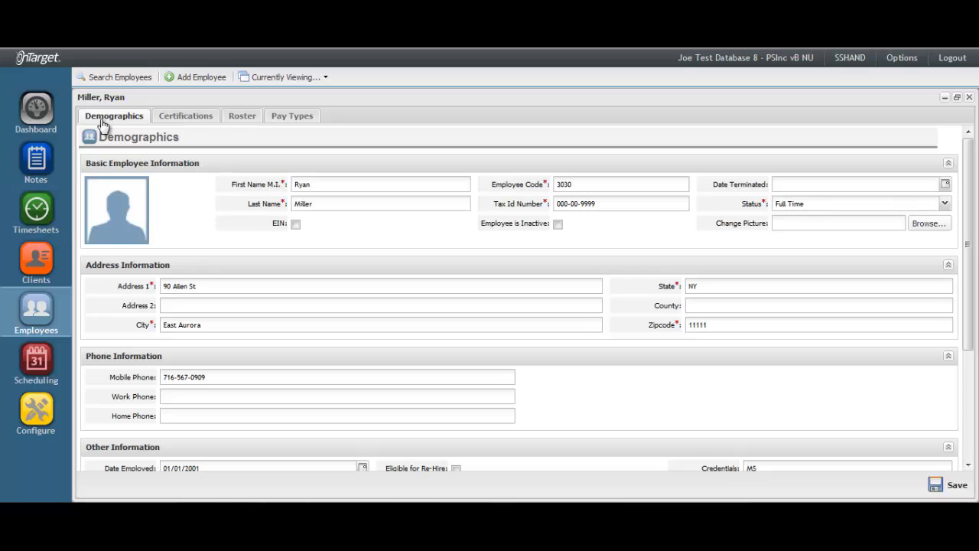
- Scroll the employee's Demographics tab down to the Provisional Licensed Clinician job title
{"action": "scroll", "coordinate": [432, 372], "scroll_direction": "down", "scroll_amount": 2}
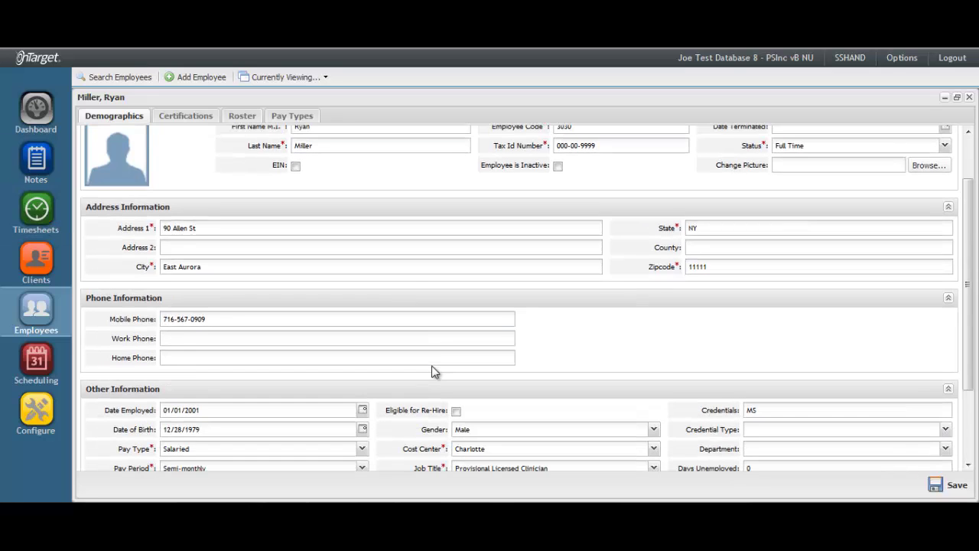
{"action": "scroll", "coordinate": [432, 371], "scroll_direction": "down", "scroll_amount": 3}
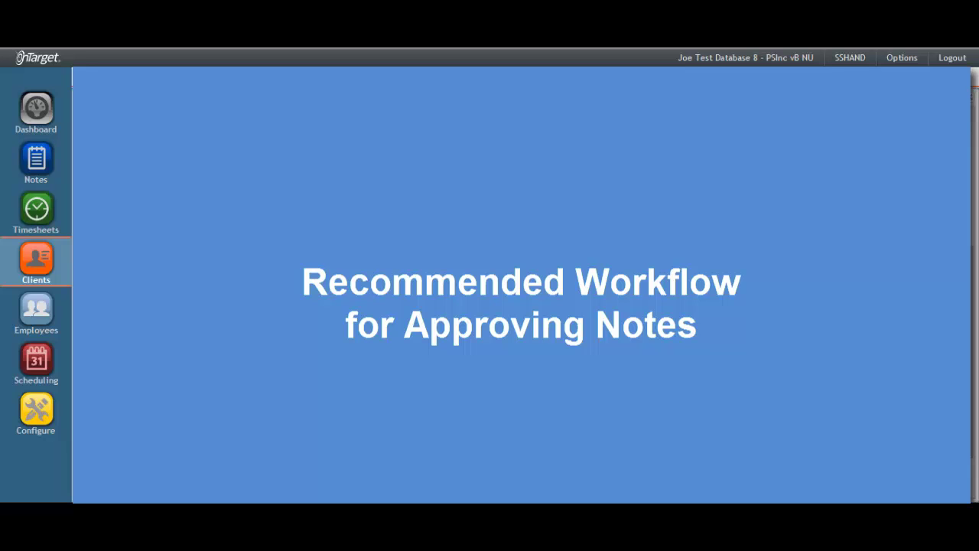
- Show the dashboard's Unsigned/Unapproved Notes queue filtered to signed notes only, 52 records
{"action": "left_click", "coordinate": [36, 111]}
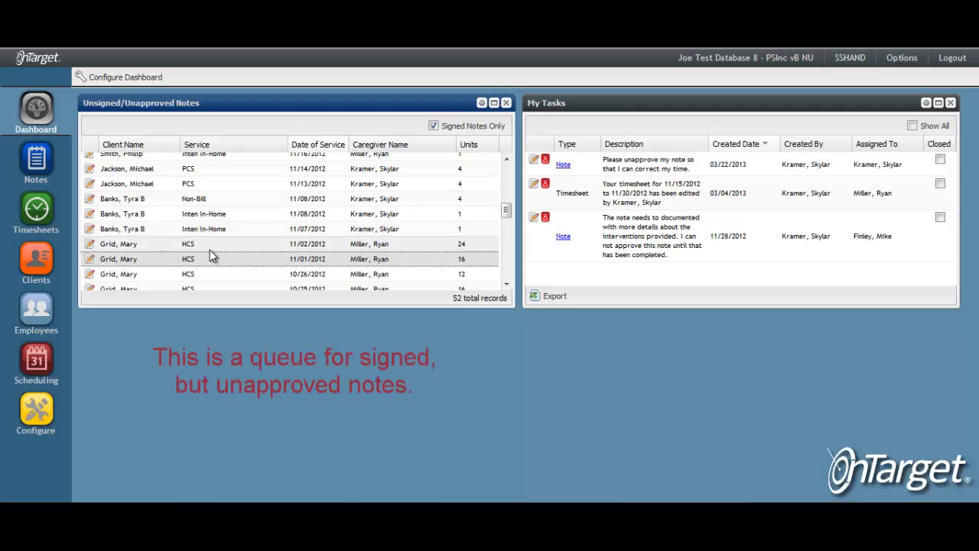
{"action": "scroll", "coordinate": [284, 186], "scroll_direction": "up", "scroll_amount": 1}
{"action": "scroll", "coordinate": [271, 212], "scroll_direction": "down", "scroll_amount": 3}
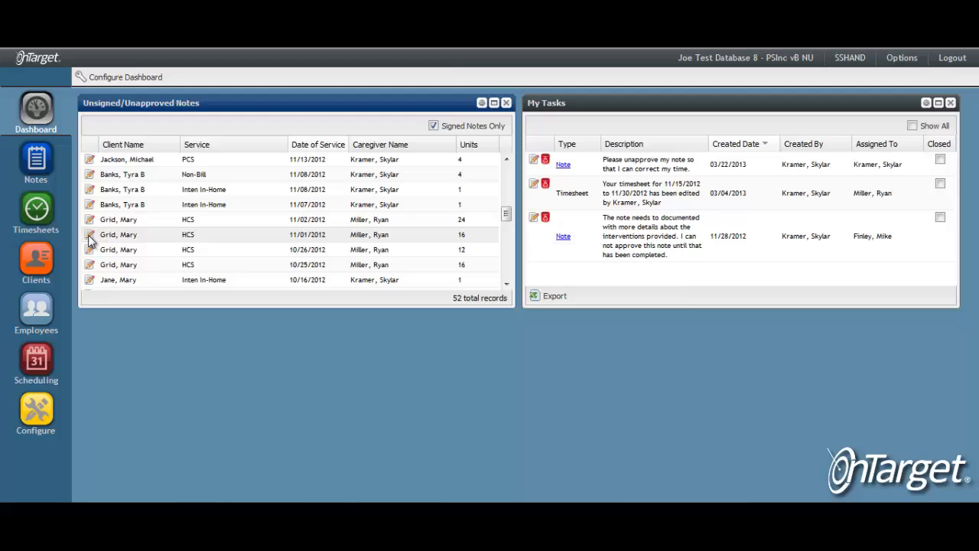
- Open the signed 11/01/2012 HCS note, review its outcomes and download its attached PDF
{"action": "left_click", "coordinate": [89, 237]}
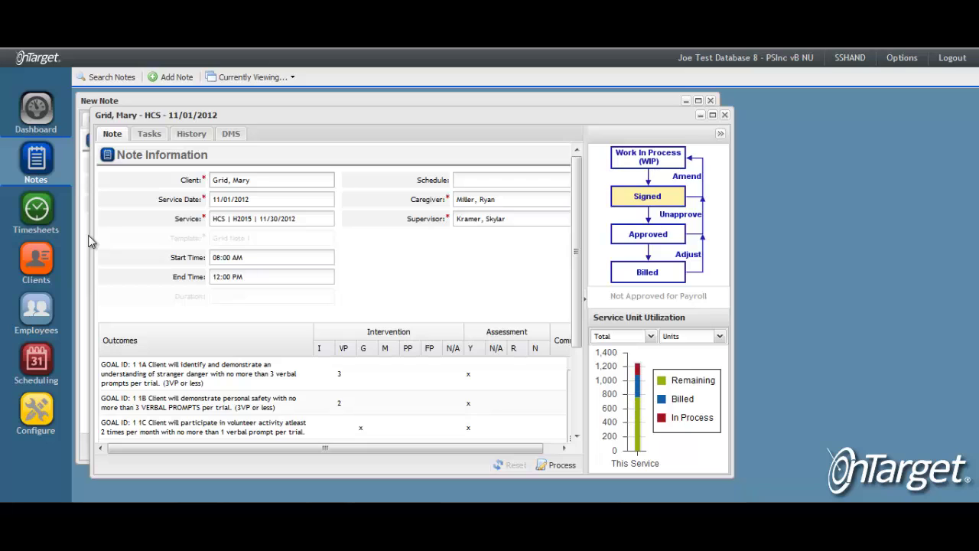
{"action": "scroll", "coordinate": [244, 268], "scroll_direction": "down", "scroll_amount": 3}
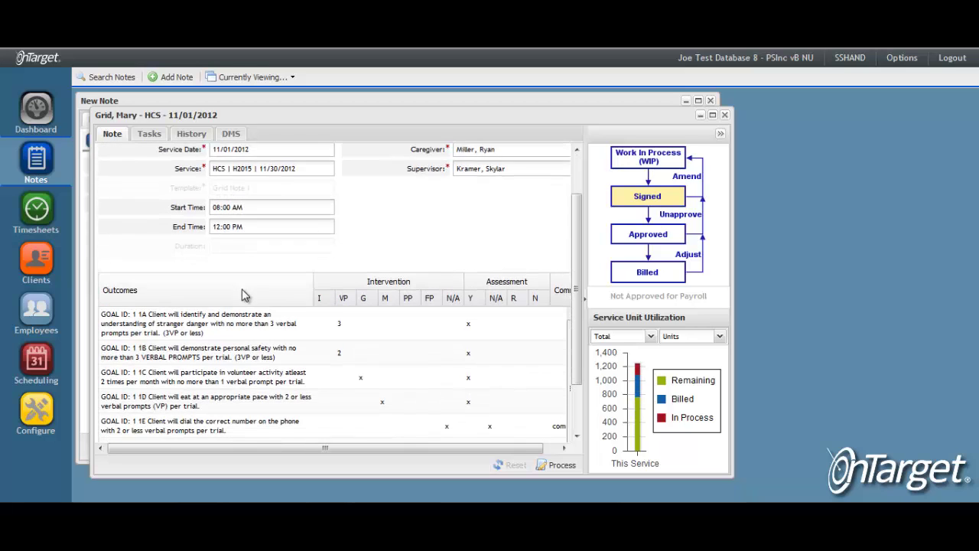
{"action": "scroll", "coordinate": [229, 260], "scroll_direction": "down", "scroll_amount": 2}
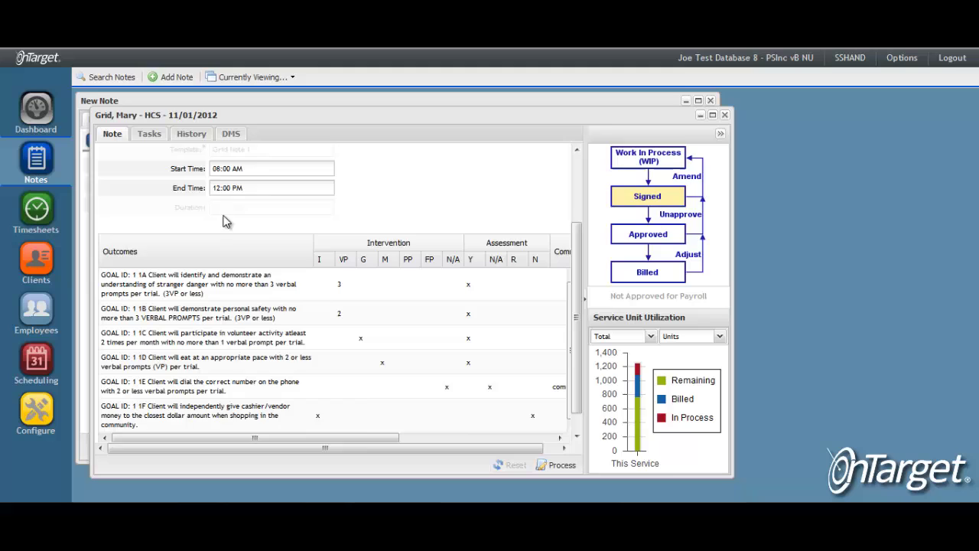
{"action": "left_click", "coordinate": [234, 137]}
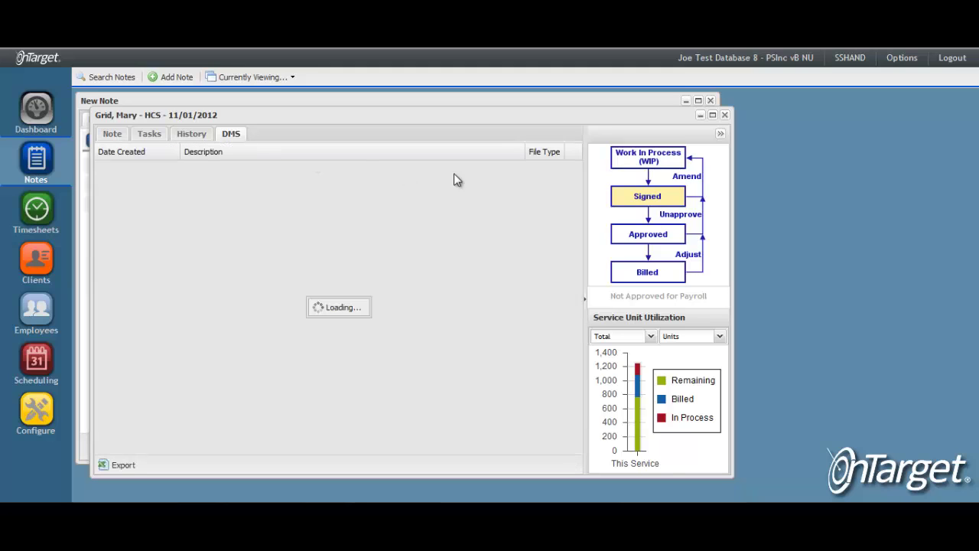
{"action": "left_click", "coordinate": [571, 170]}
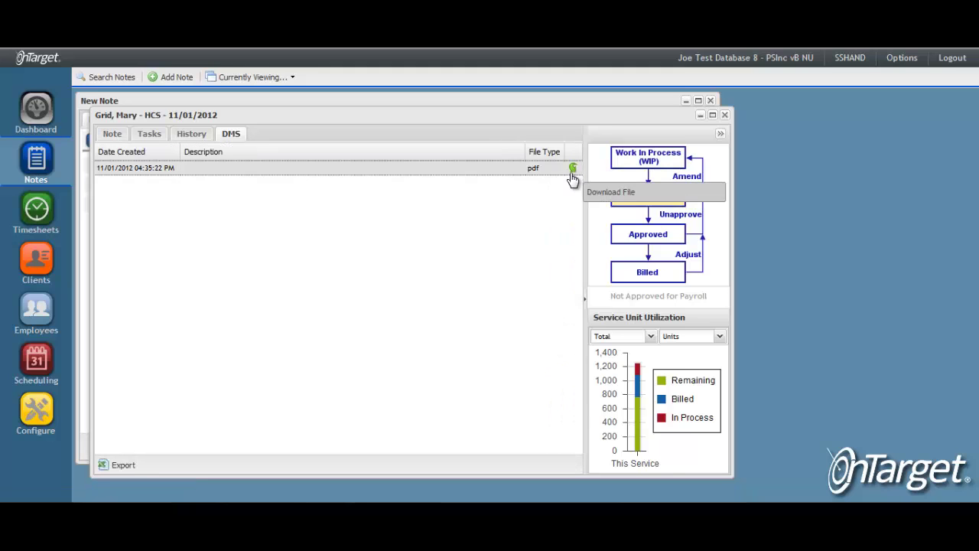
{"action": "left_click", "coordinate": [111, 135]}
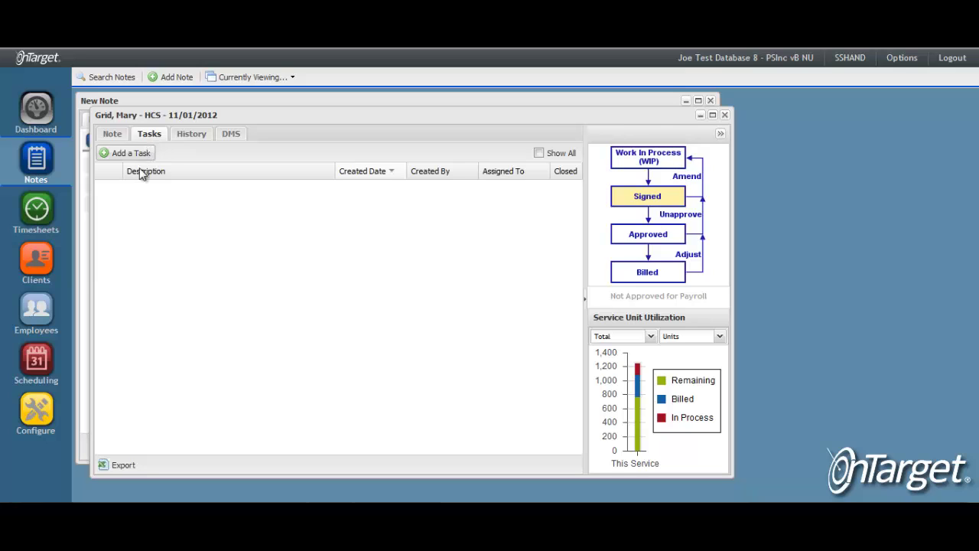
- Start a task on the note, discard it unsaved, and return to the Note Information form
{"action": "left_click", "coordinate": [127, 156]}
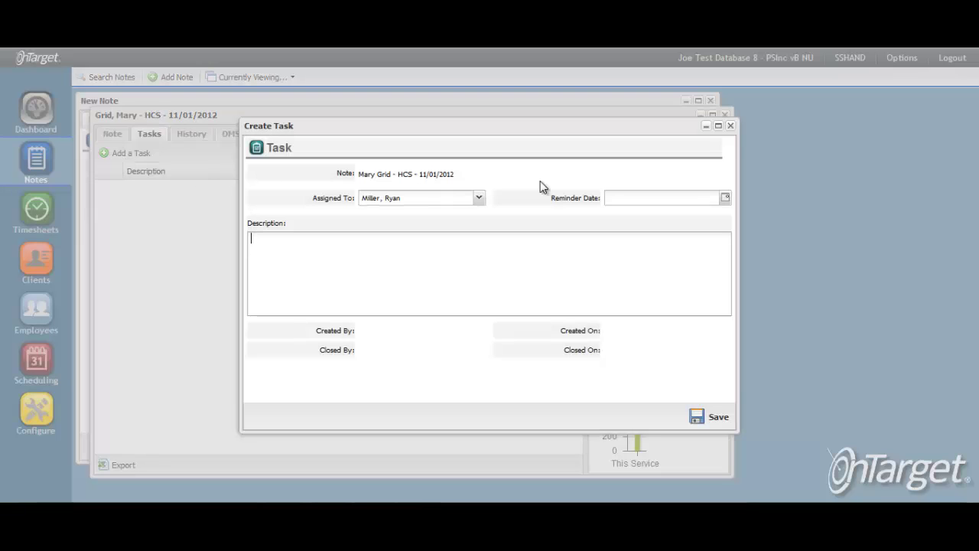
{"action": "left_click", "coordinate": [729, 125]}
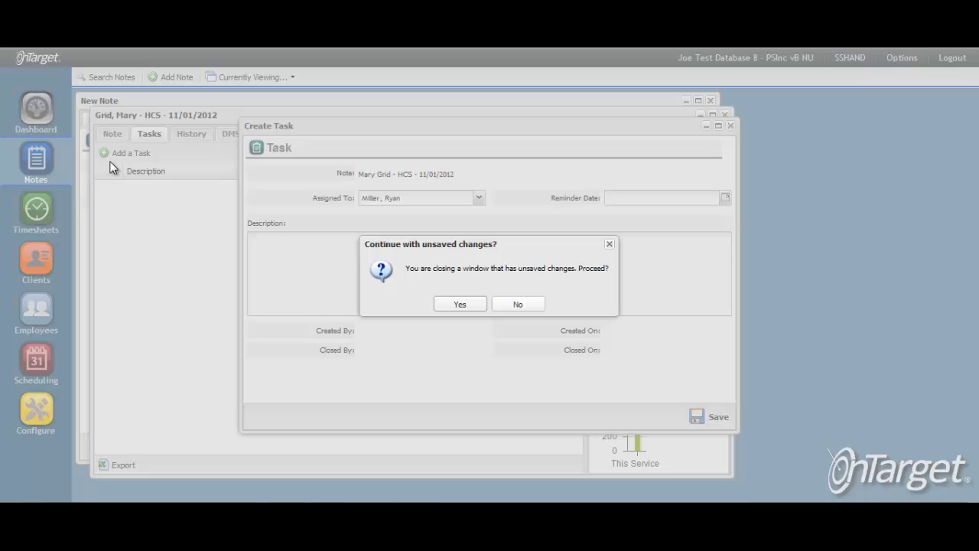
{"action": "left_click", "coordinate": [449, 305]}
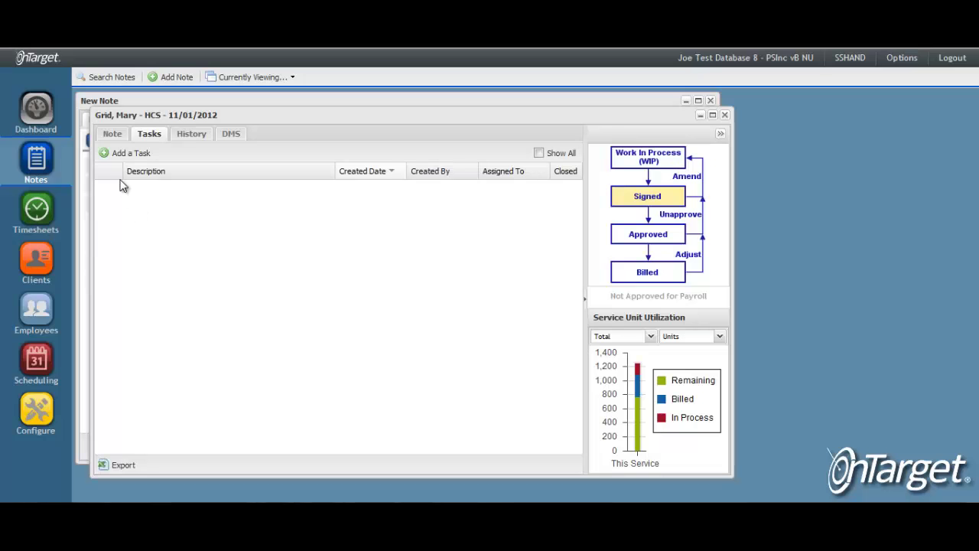
{"action": "left_click", "coordinate": [112, 134]}
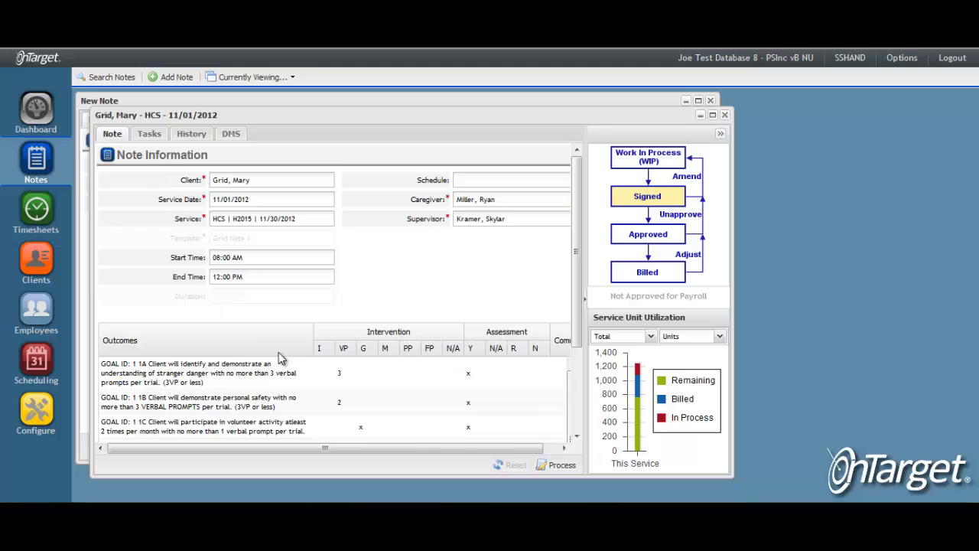
{"action": "left_click", "coordinate": [564, 465]}
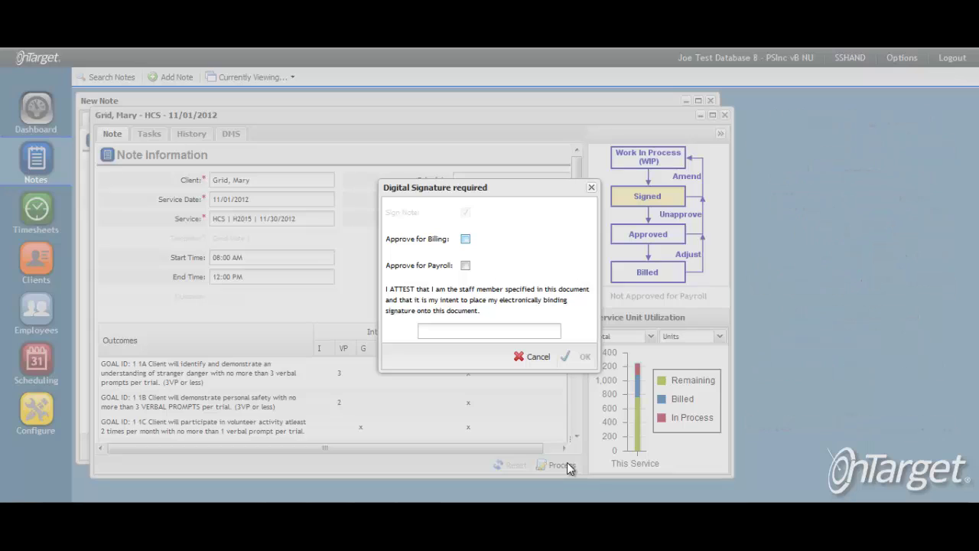
{"action": "left_click", "coordinate": [466, 239]}
{"action": "left_click", "coordinate": [537, 359]}
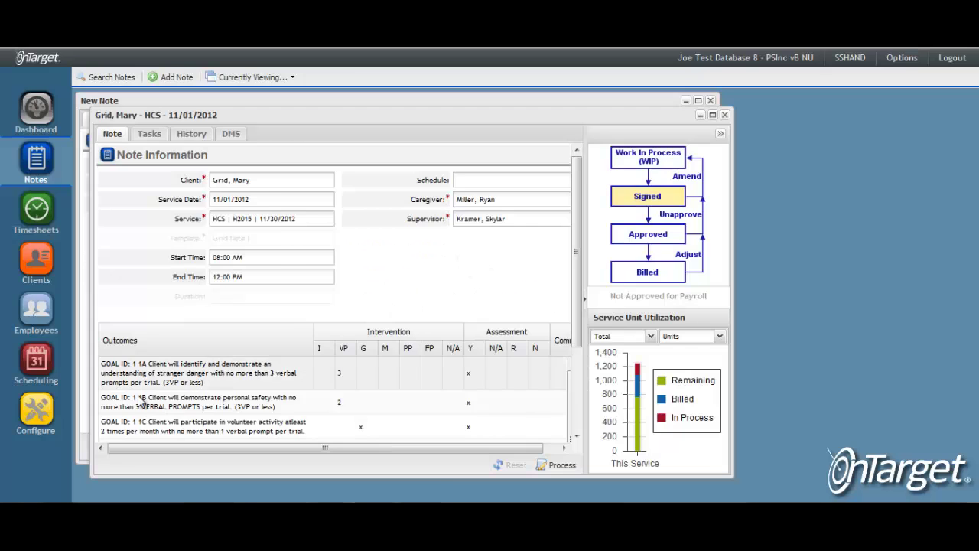
- Open the HCS (H2015) state service and toggle Require Supervisor Signature off and back on
{"action": "left_click", "coordinate": [48, 431]}
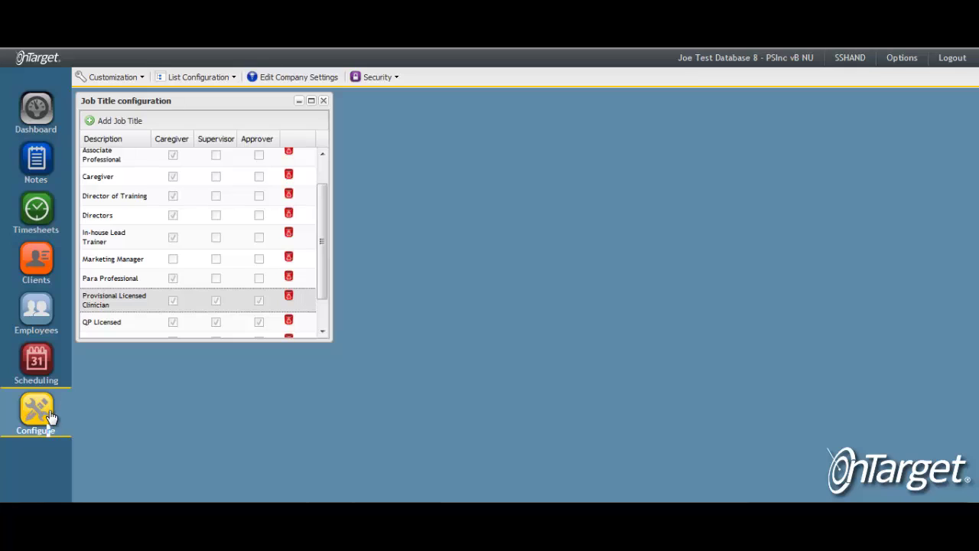
{"action": "left_click", "coordinate": [225, 79]}
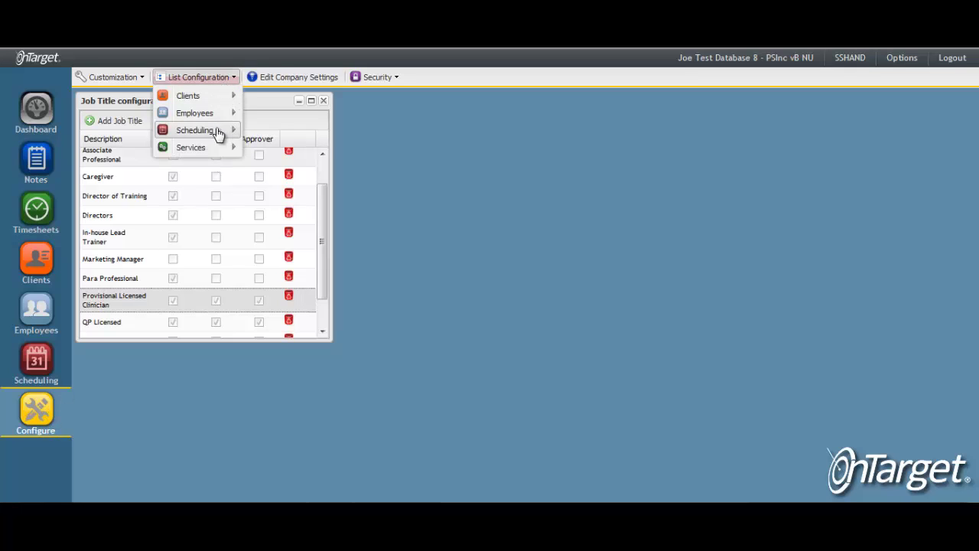
{"action": "mouse_move", "coordinate": [221, 147]}
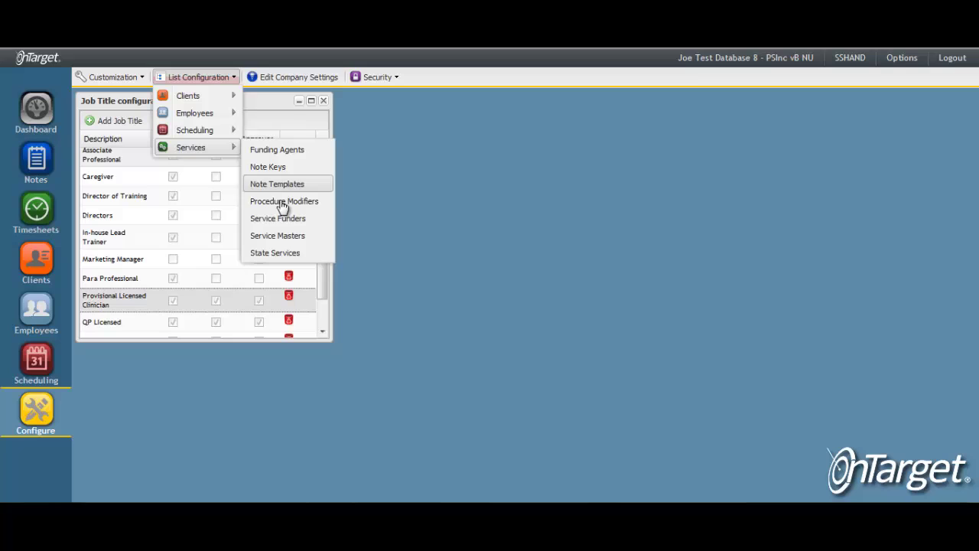
{"action": "left_click", "coordinate": [307, 253]}
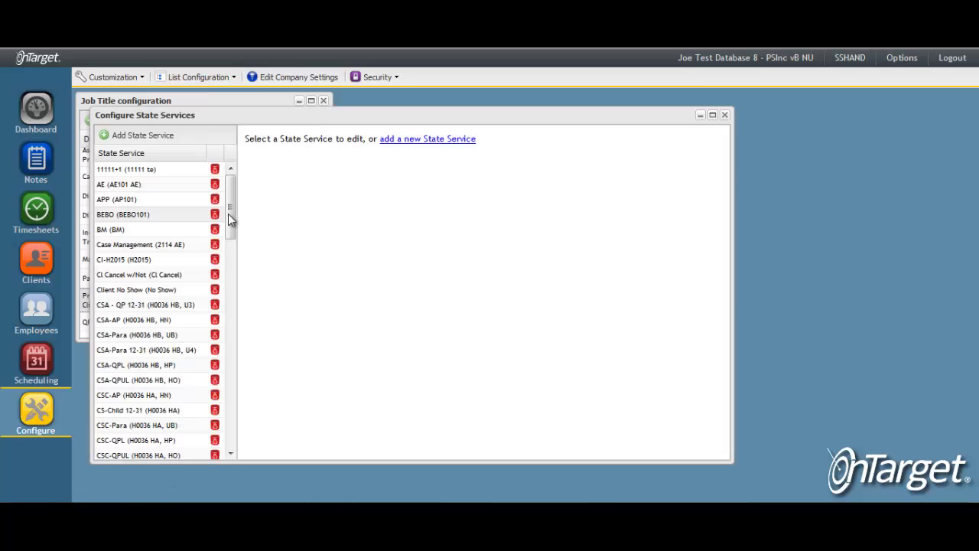
{"action": "left_click_drag", "start_coordinate": [228, 214], "coordinate": [238, 318]}
{"action": "left_click", "coordinate": [120, 259]}
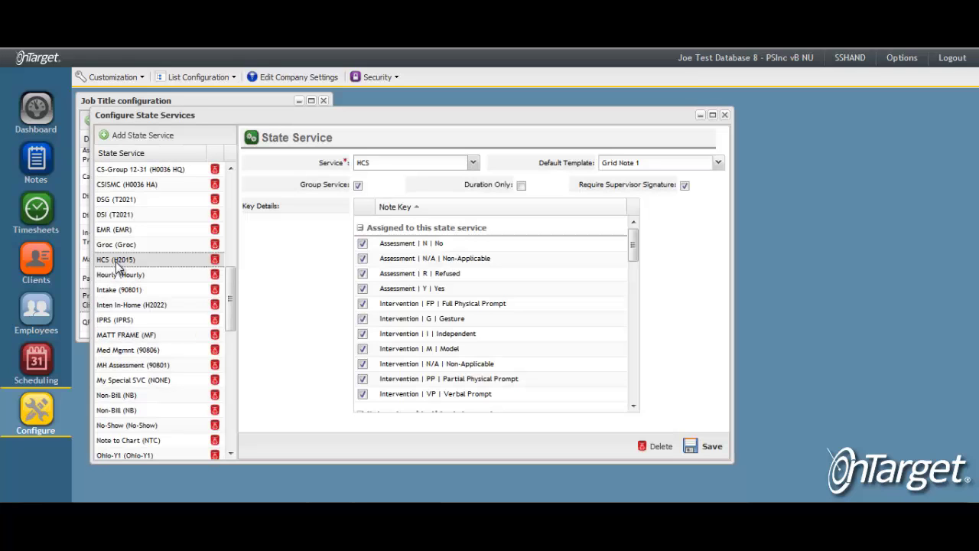
{"action": "left_click", "coordinate": [684, 185]}
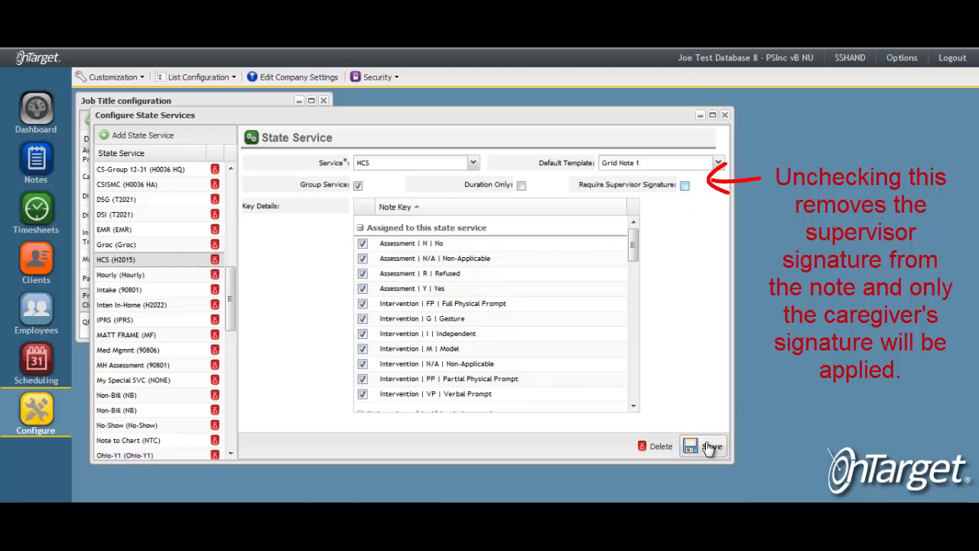
{"action": "left_click", "coordinate": [684, 185]}
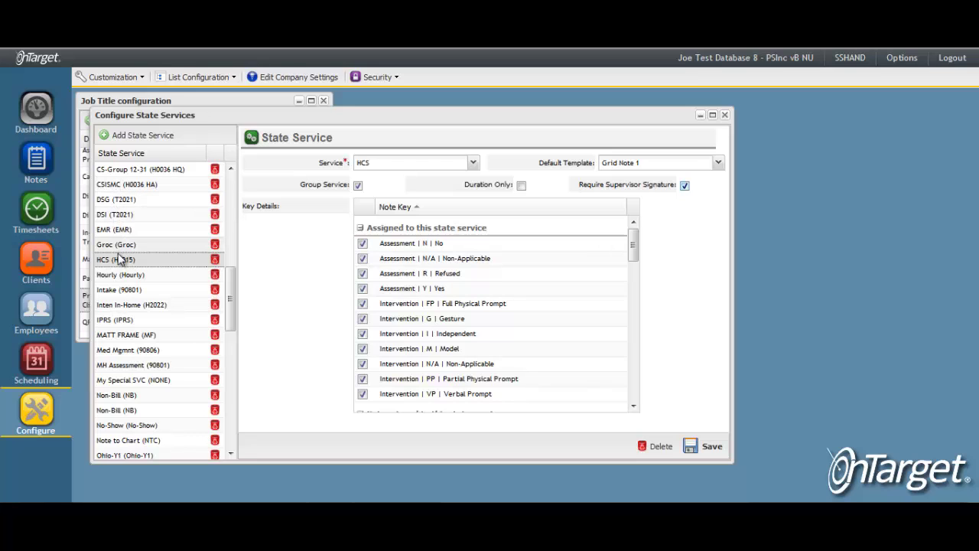
- Process the note with Approve for Billing and Approve for Payroll ticked, entering the signature password
{"action": "left_click", "coordinate": [27, 164]}
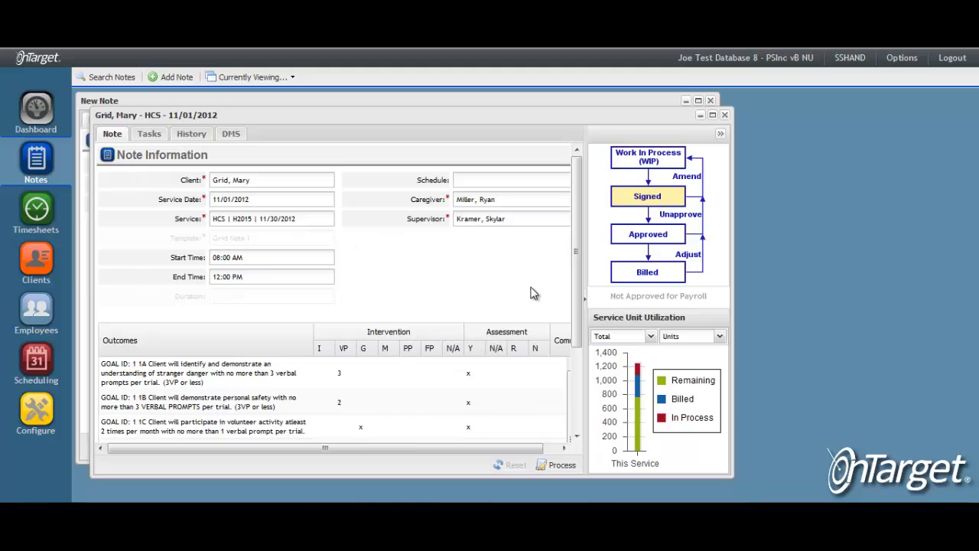
{"action": "left_click", "coordinate": [561, 464]}
{"action": "left_click", "coordinate": [465, 240]}
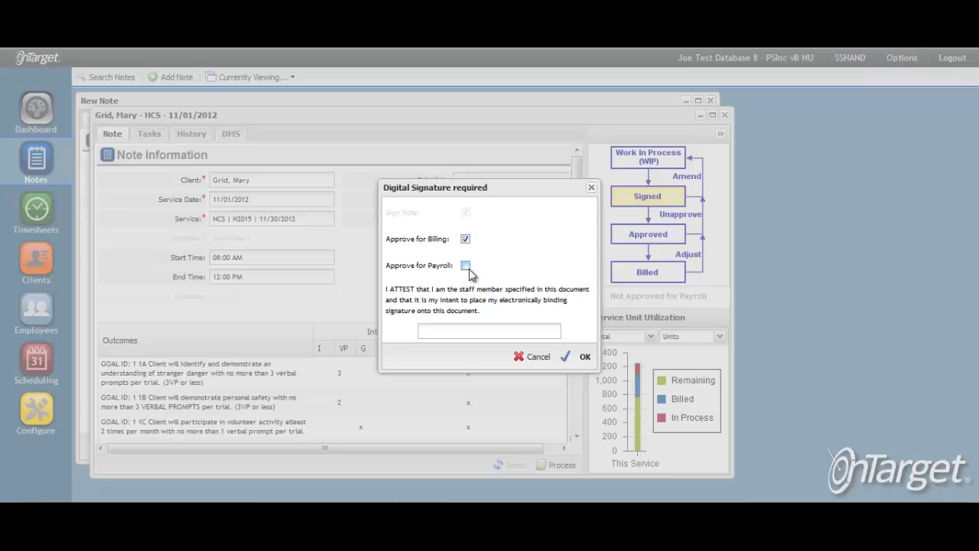
{"action": "left_click", "coordinate": [465, 265]}
{"action": "left_click", "coordinate": [460, 330]}
{"action": "type", "text": "•••••••••"}
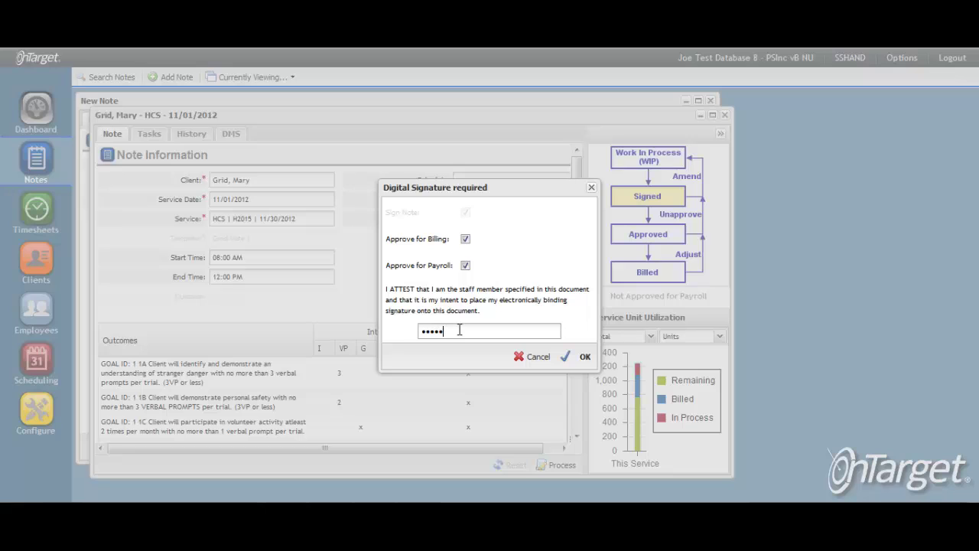
{"action": "type", "text": "••"}
- Submit the signature and continue past the warnings so the note becomes Approved and Approved for Payroll
{"action": "left_click", "coordinate": [583, 357]}
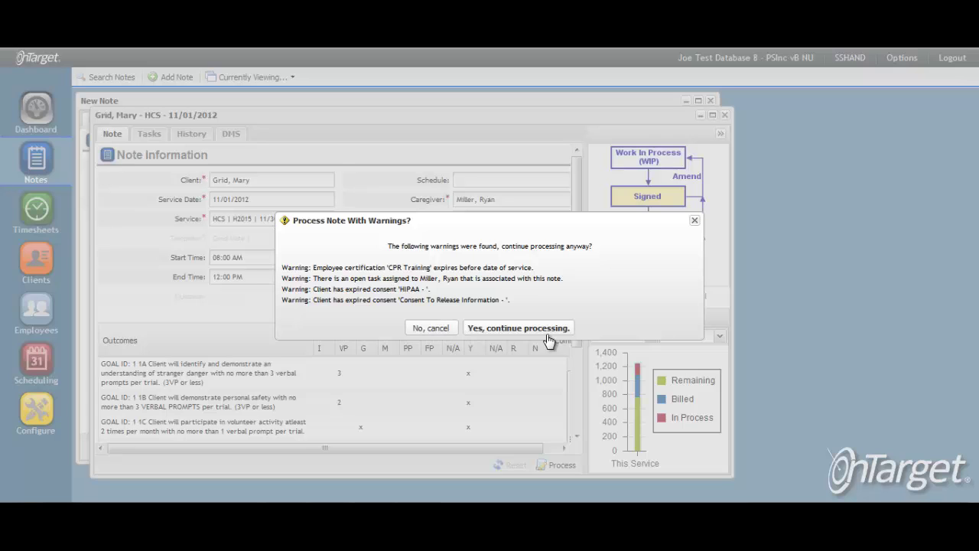
{"action": "left_click", "coordinate": [518, 328]}
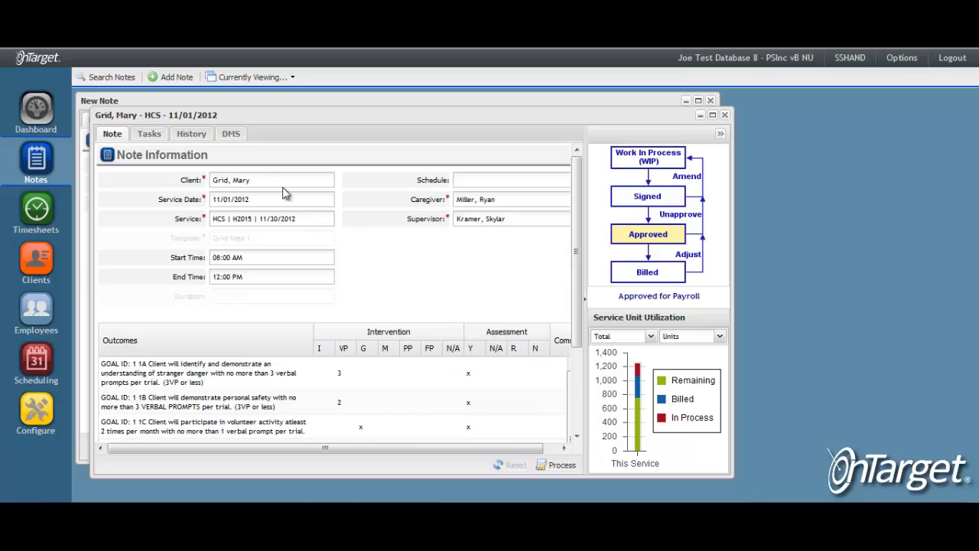
- Show the note's DMS documents and view the 04/18/2013 PDF with the supervisor's signature
{"action": "left_click", "coordinate": [231, 142]}
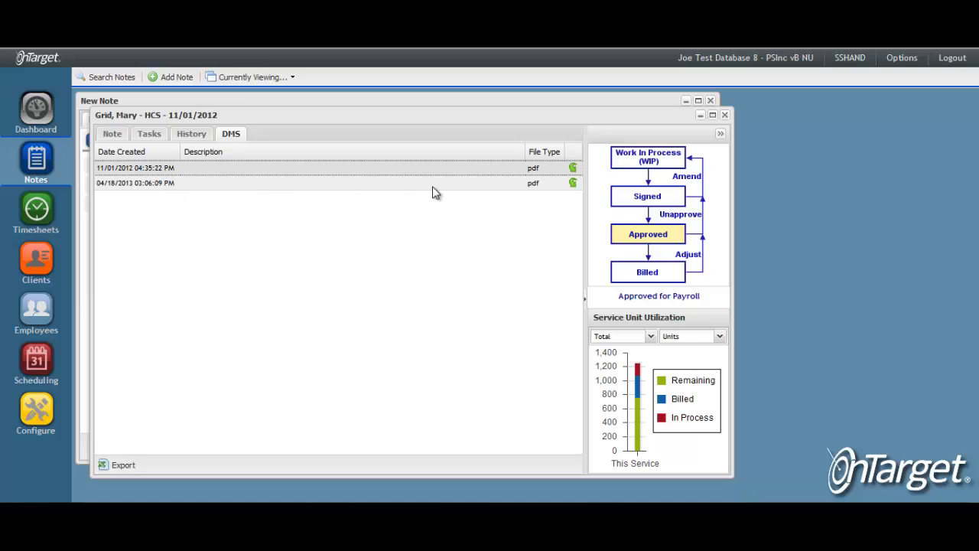
{"action": "left_click", "coordinate": [572, 187]}
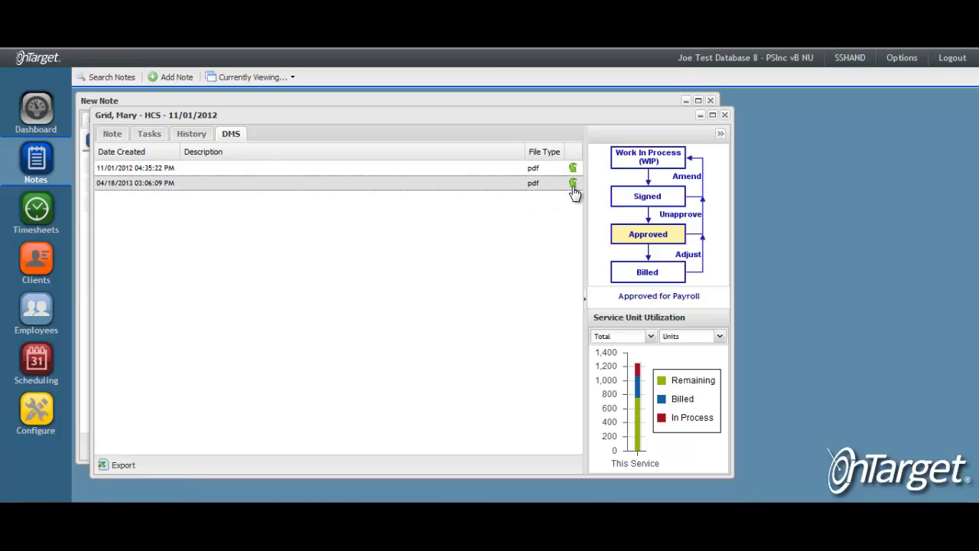
{"action": "scroll", "coordinate": [465, 260], "scroll_direction": "down", "scroll_amount": 5}
- Close the note, open Search Clinical Notes, and browse the billing and payroll approval filters
{"action": "left_click", "coordinate": [725, 116]}
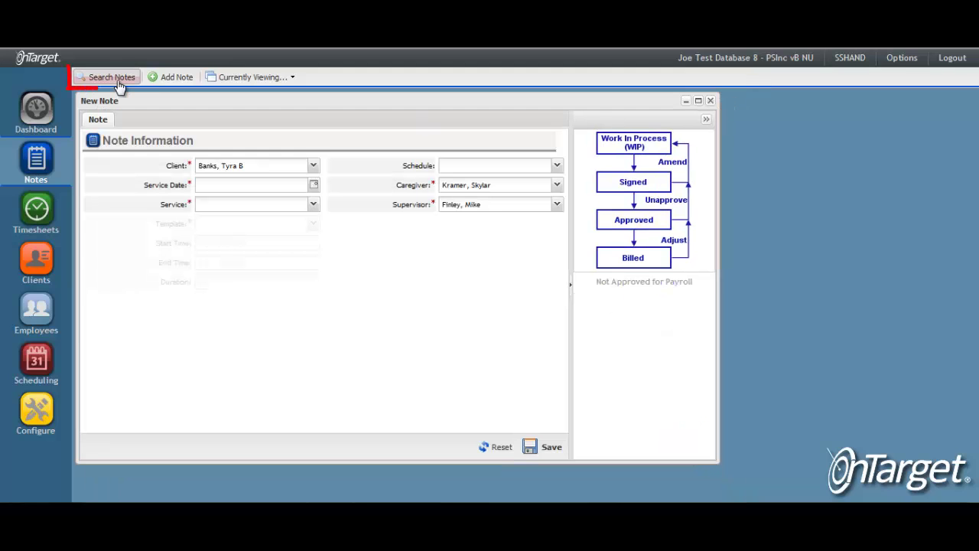
{"action": "left_click", "coordinate": [118, 81]}
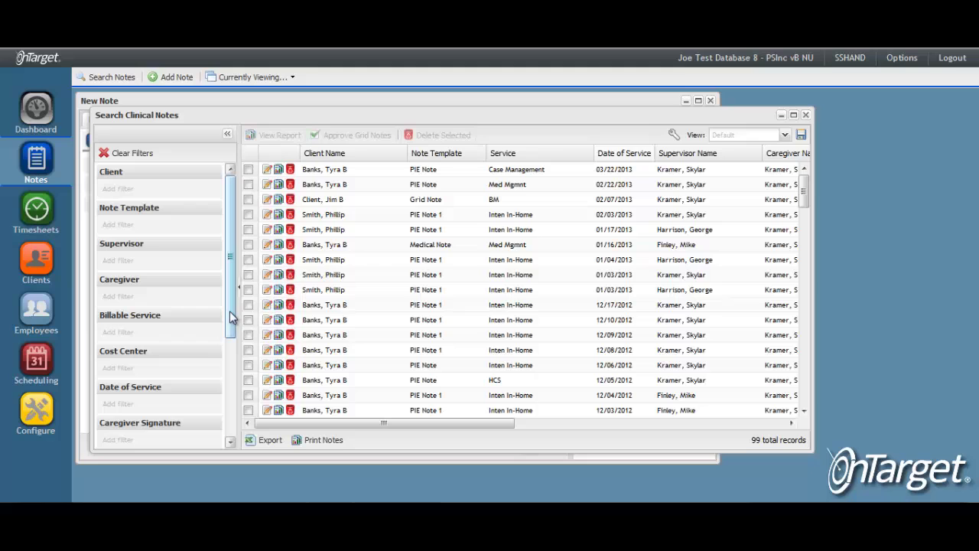
{"action": "left_click_drag", "start_coordinate": [234, 318], "coordinate": [227, 412]}
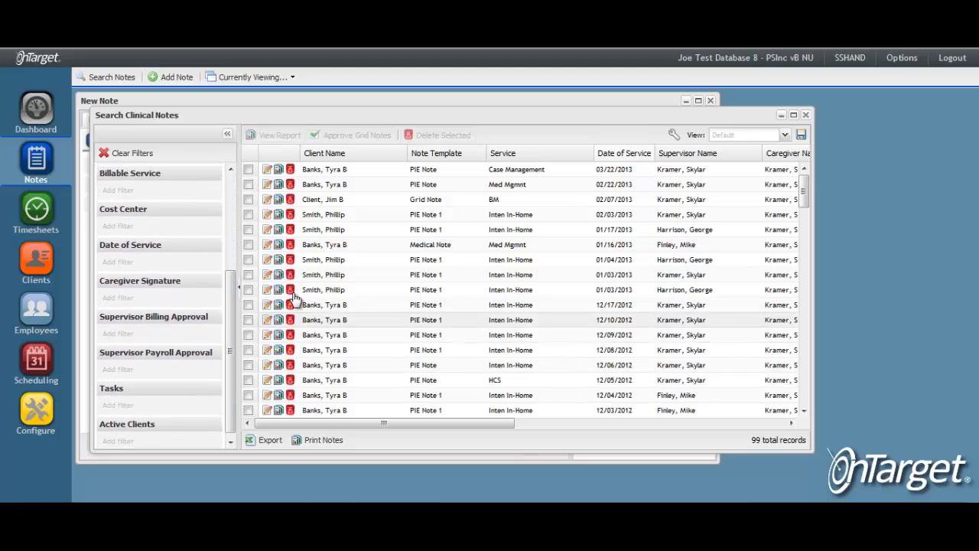
{"action": "left_click", "coordinate": [192, 336]}
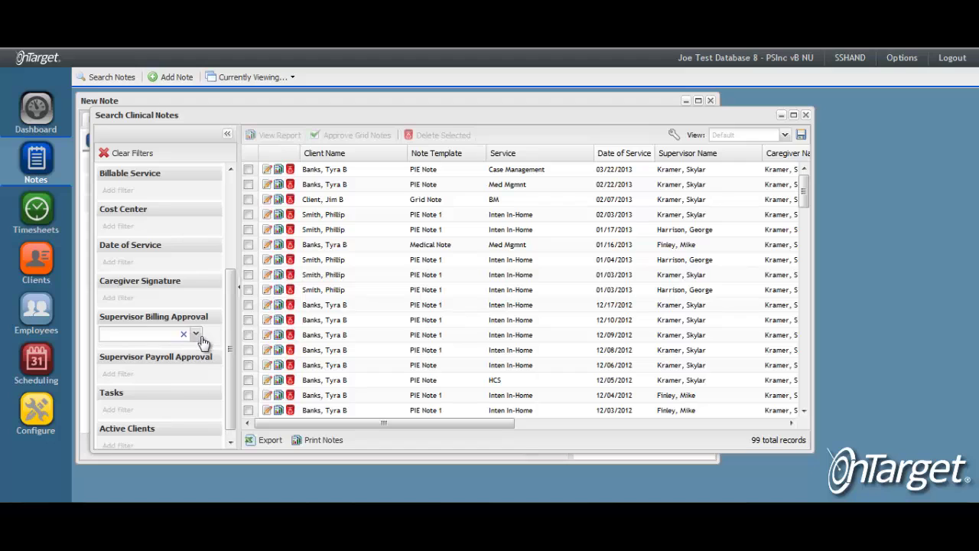
{"action": "left_click", "coordinate": [195, 333]}
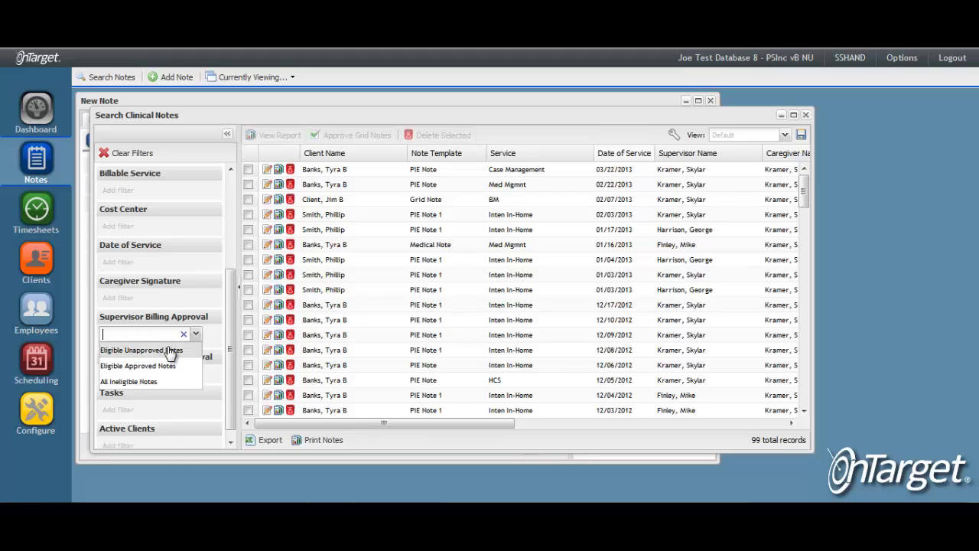
{"action": "left_click", "coordinate": [212, 345]}
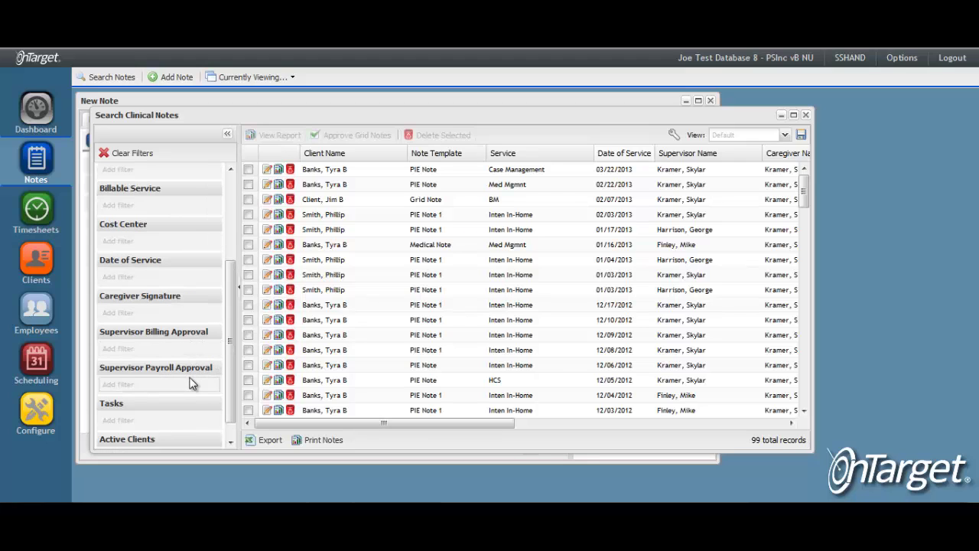
{"action": "left_click", "coordinate": [205, 391]}
{"action": "left_click", "coordinate": [197, 384]}
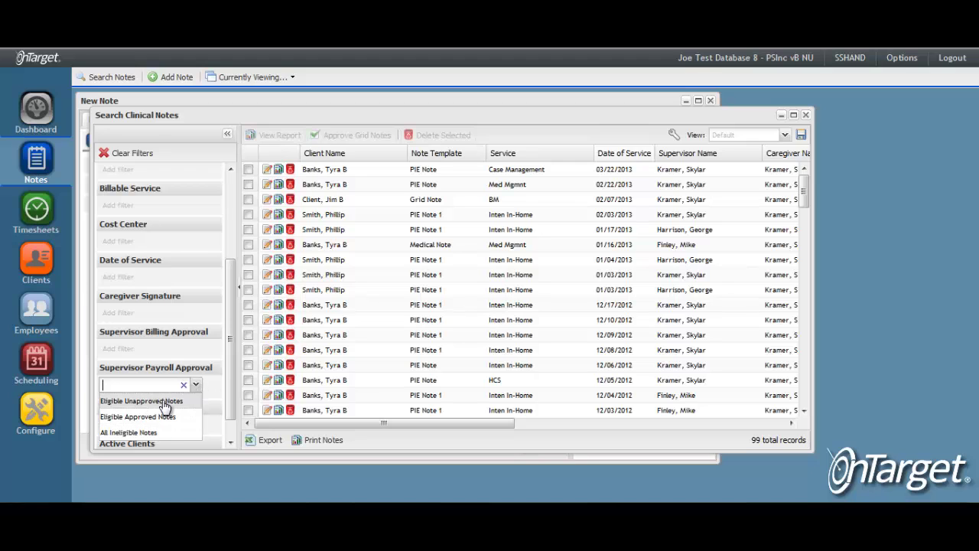
- Set the Tasks filter to Notes With Open Tasks, leaving 3 records
{"action": "left_click", "coordinate": [229, 411]}
{"action": "scroll", "coordinate": [221, 386], "scroll_direction": "down", "scroll_amount": 1}
{"action": "left_click", "coordinate": [192, 403]}
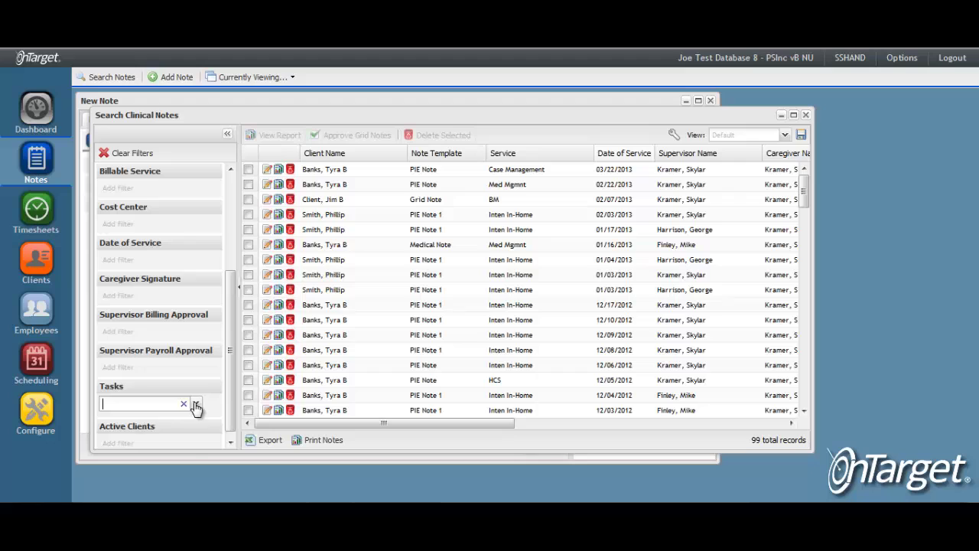
{"action": "left_click", "coordinate": [197, 406]}
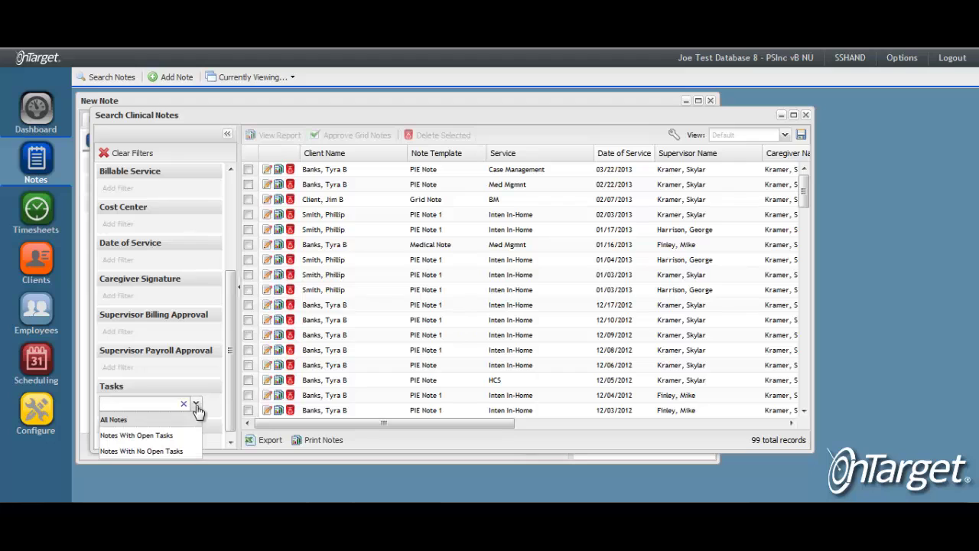
{"action": "left_click", "coordinate": [152, 436]}
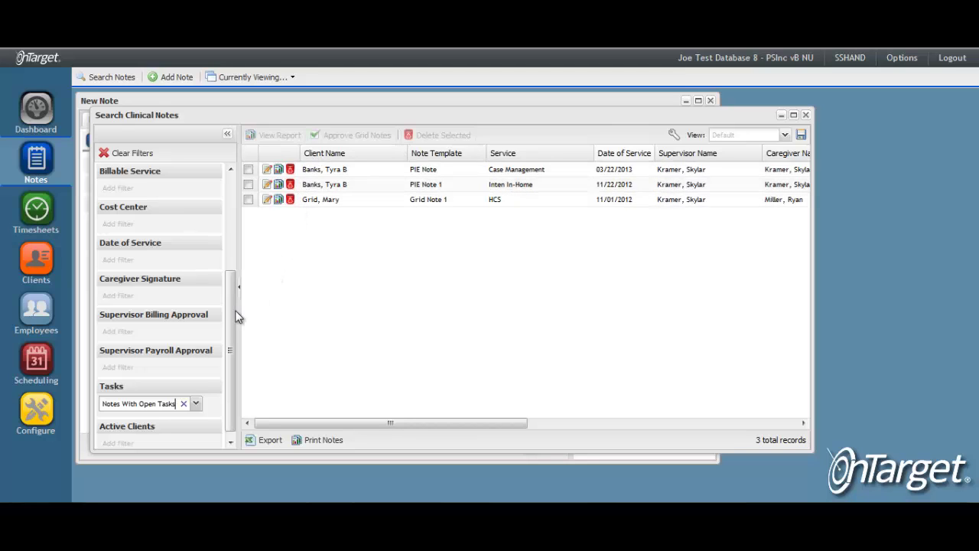
{"action": "scroll", "coordinate": [230, 314], "scroll_direction": "up", "scroll_amount": 1}
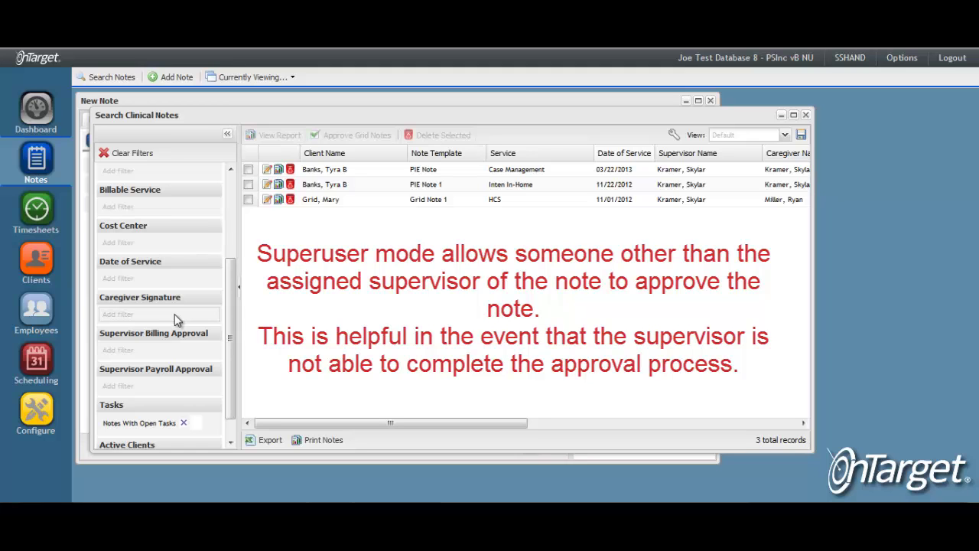
- Enter Configure, confirming Yes, and select the Billing role under Security > Configure Roles
{"action": "left_click", "coordinate": [36, 413]}
{"action": "left_click", "coordinate": [459, 304]}
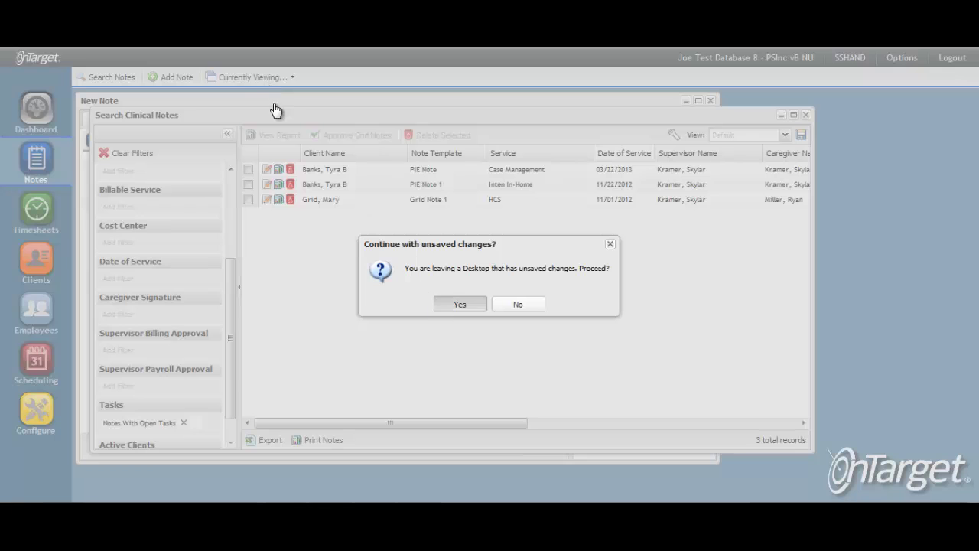
{"action": "left_click", "coordinate": [377, 77]}
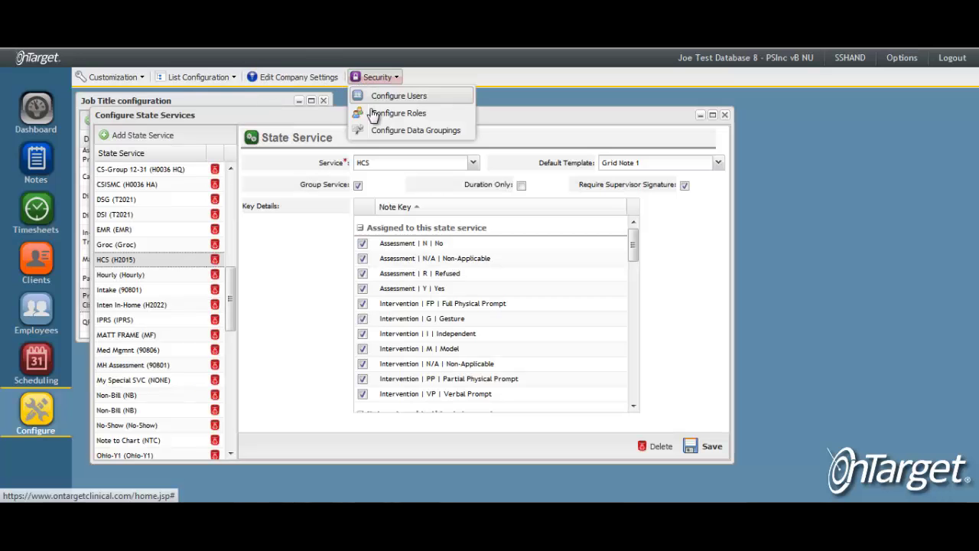
{"action": "left_click", "coordinate": [374, 112]}
{"action": "left_click", "coordinate": [156, 217]}
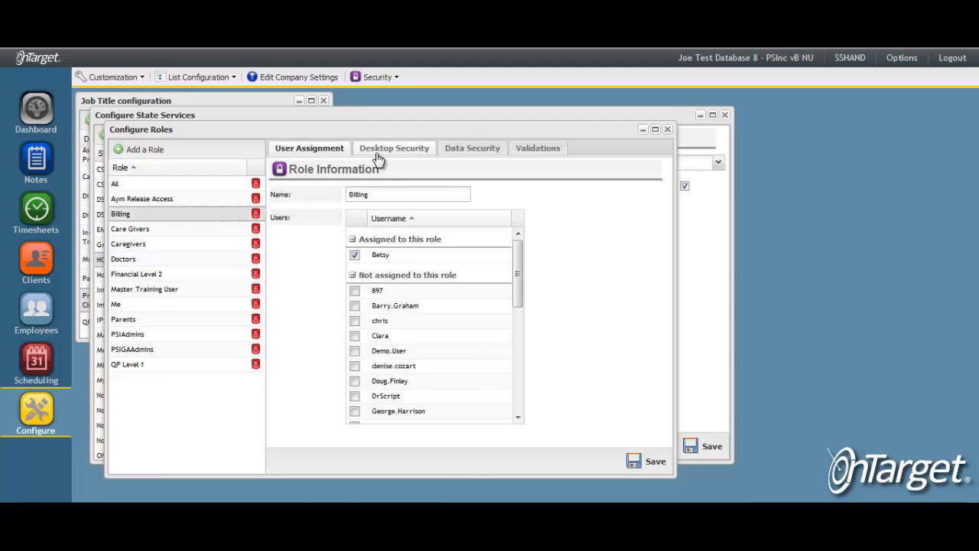
- Tick Allow Super-user mode in Billing's OTC Global Permissions, save, and return to Notes
{"action": "left_click", "coordinate": [376, 153]}
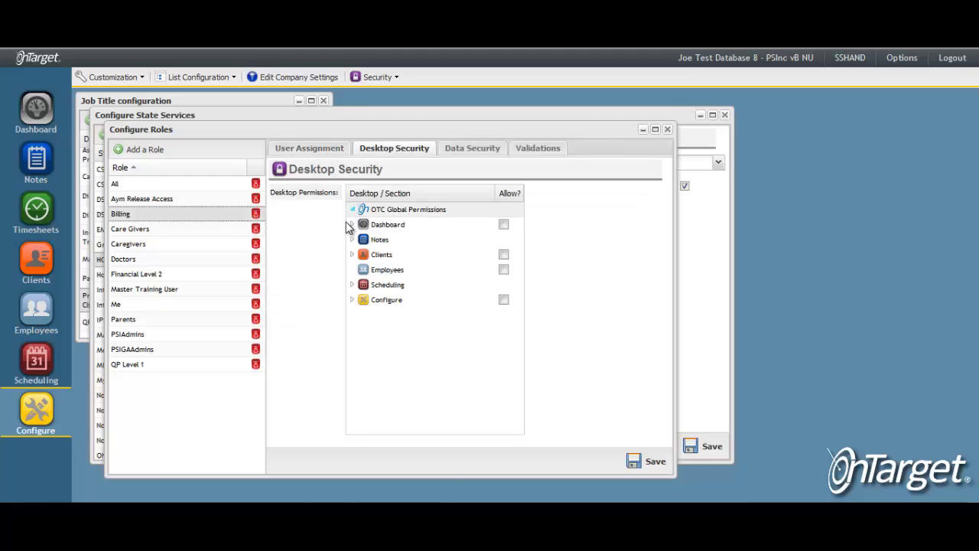
{"action": "left_click", "coordinate": [352, 209]}
{"action": "left_click", "coordinate": [504, 241]}
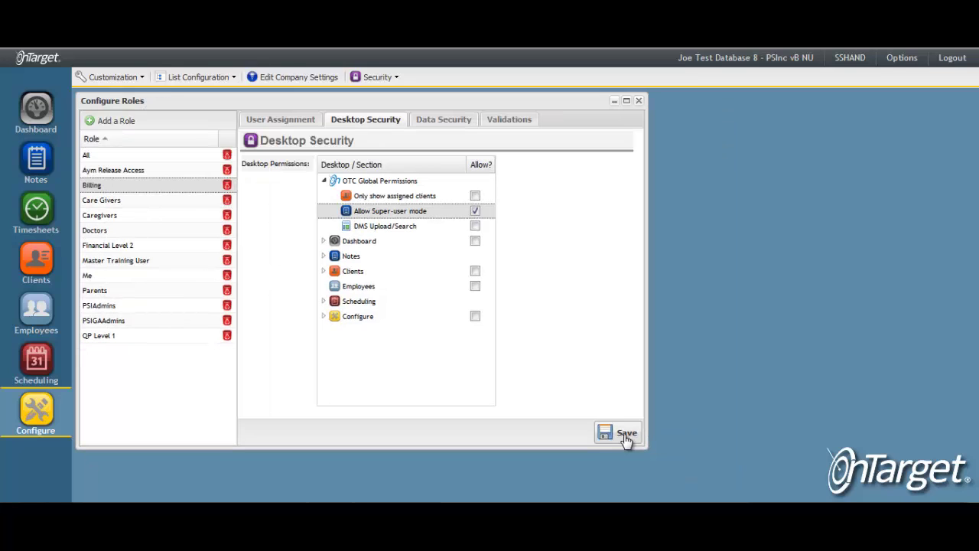
{"action": "left_click", "coordinate": [625, 434]}
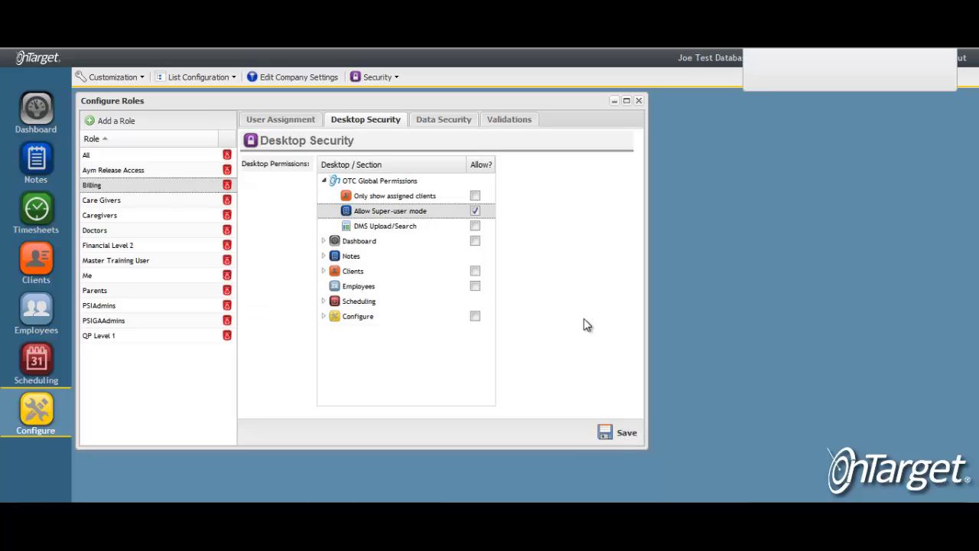
{"action": "left_click", "coordinate": [37, 162]}
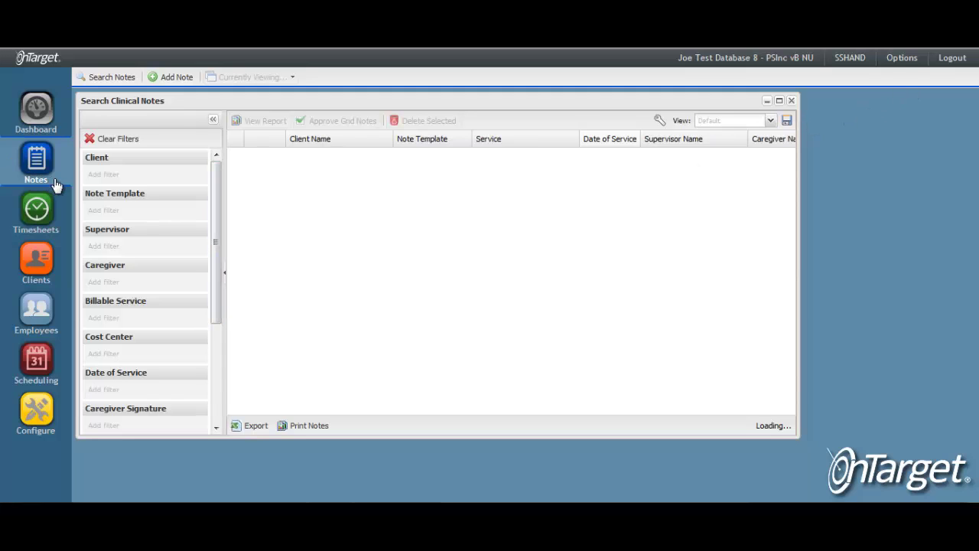
- Turn on Super User mode and open the signed 01/17/2013 Inten In-Home note
{"action": "left_click", "coordinate": [901, 59]}
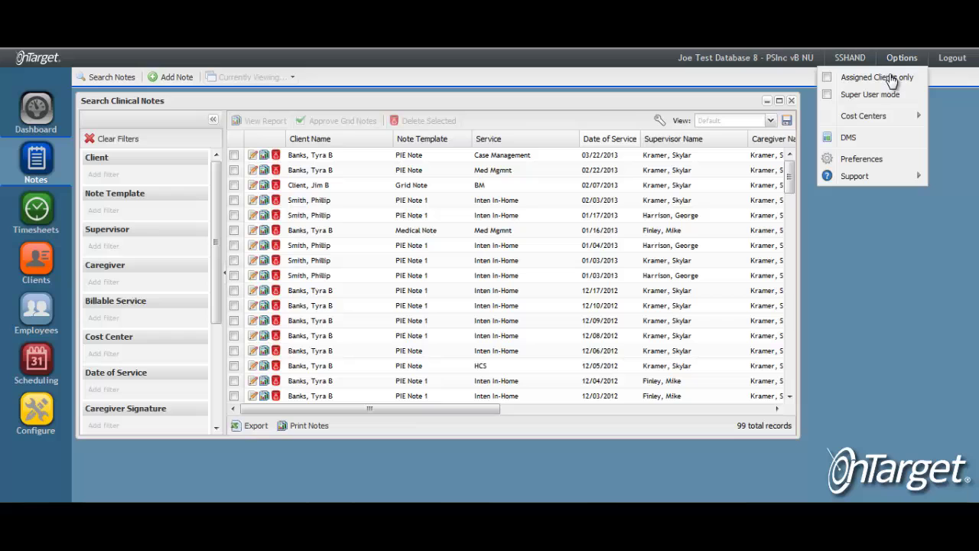
{"action": "left_click", "coordinate": [827, 95]}
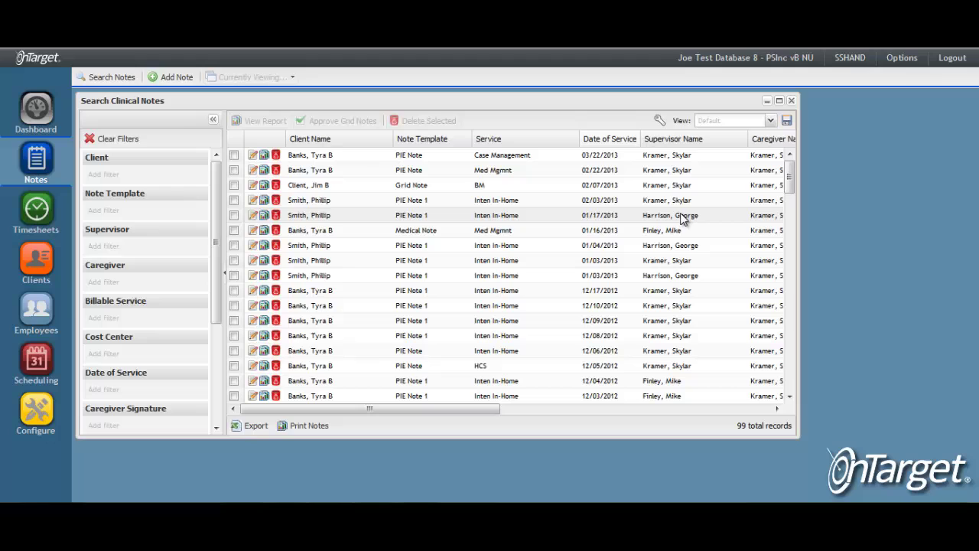
{"action": "left_click", "coordinate": [683, 219]}
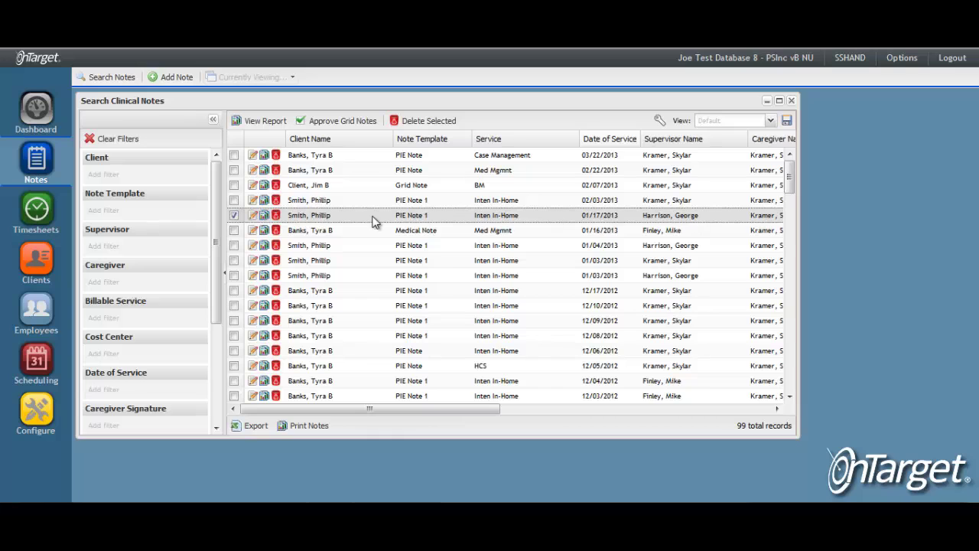
{"action": "double_click", "coordinate": [293, 222]}
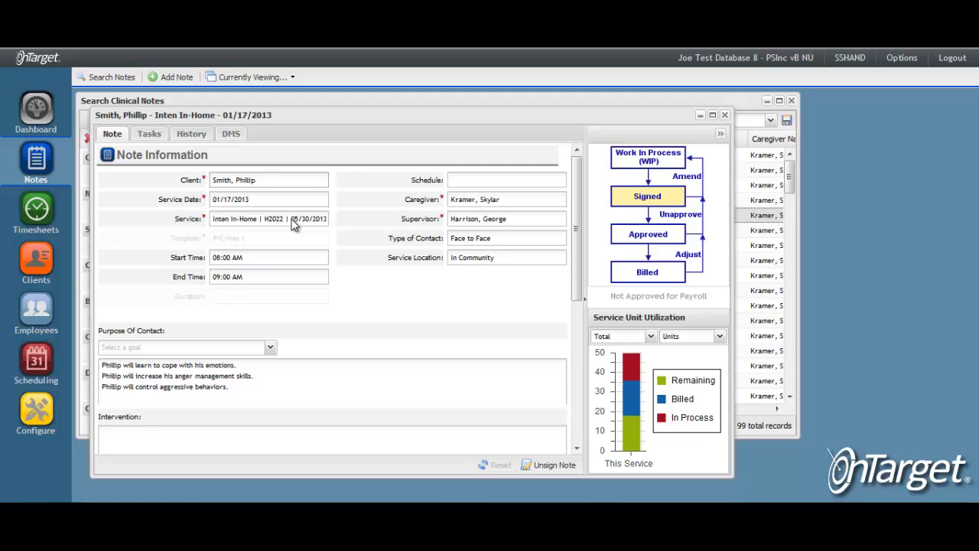
- Close the Inten In-Home note and Search Clinical Notes, then bring up Options > Support
{"action": "left_click", "coordinate": [724, 117]}
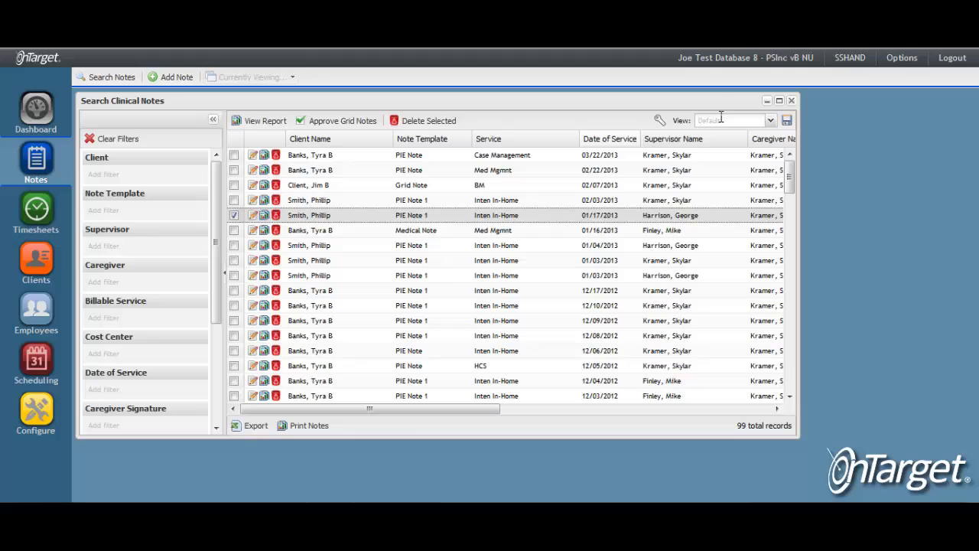
{"action": "left_click", "coordinate": [790, 101]}
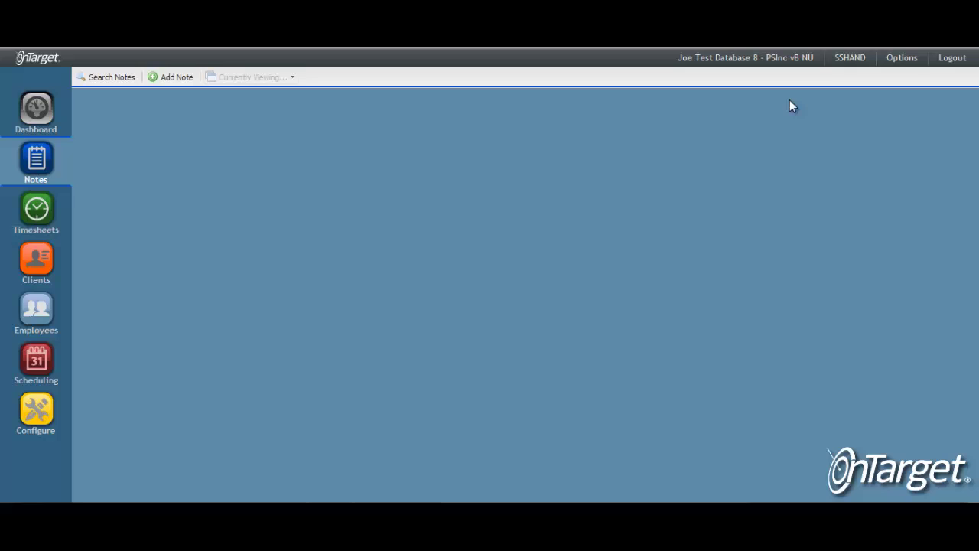
{"action": "left_click", "coordinate": [896, 64]}
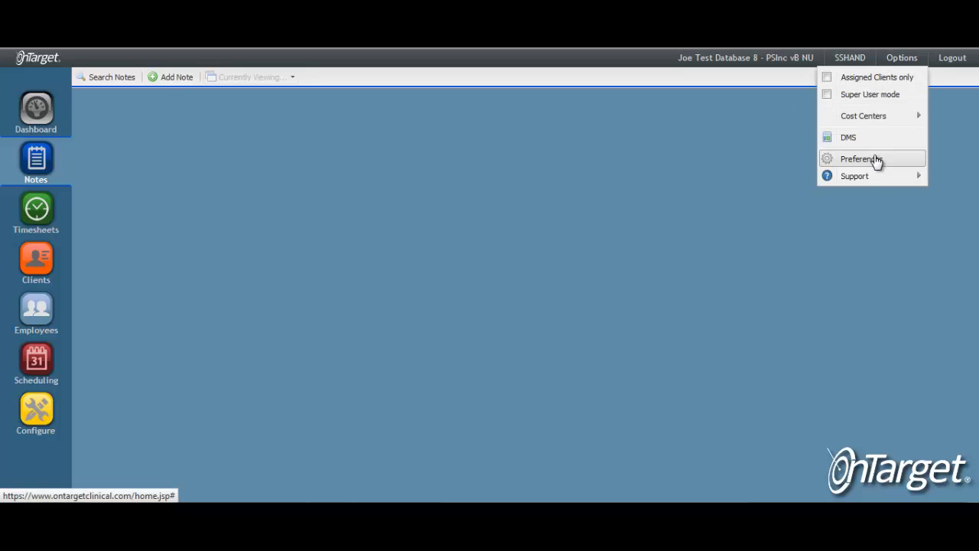
{"action": "mouse_move", "coordinate": [874, 175]}
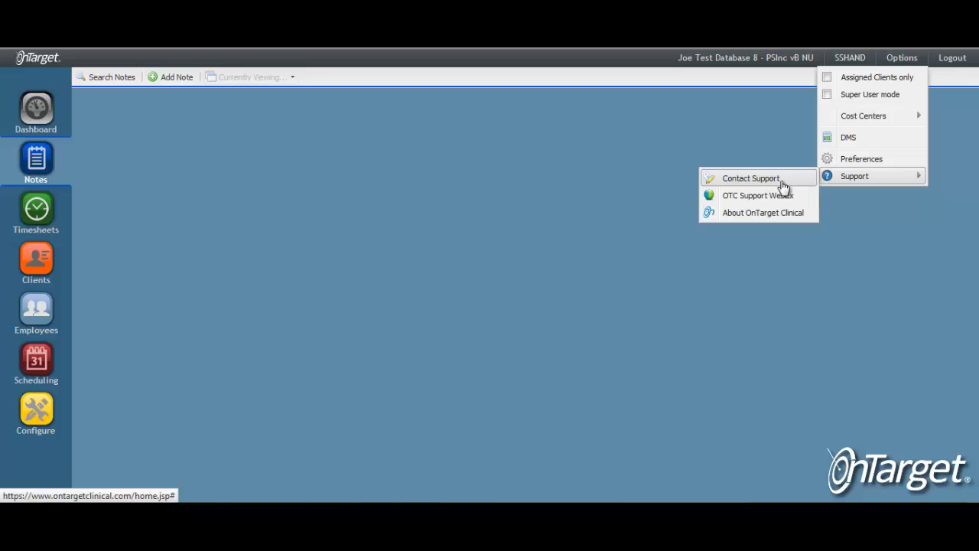